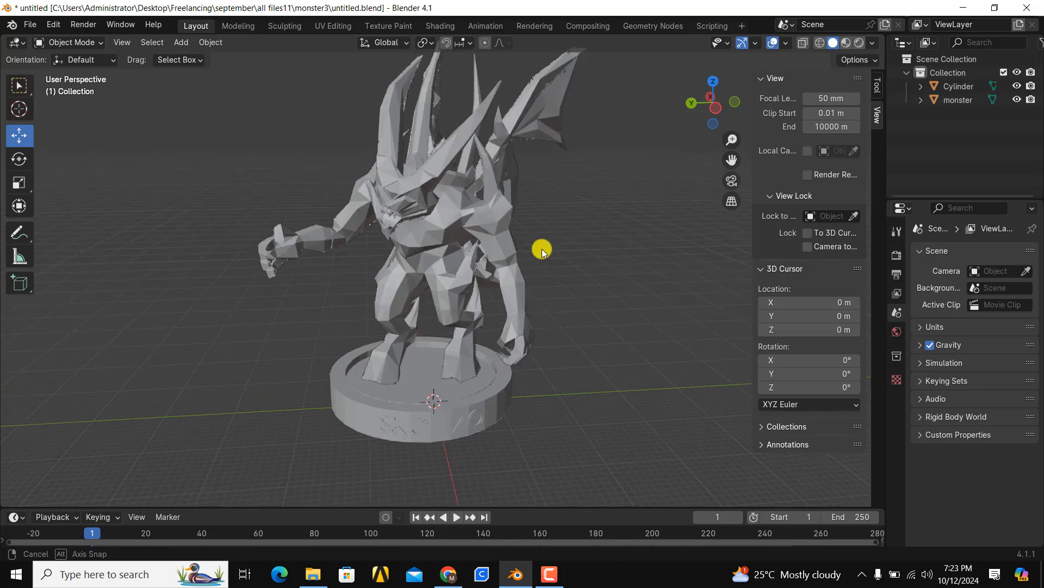
Step: Examine the monster figure and its base from the front, side and above
scroll(430, 247, down, 3)
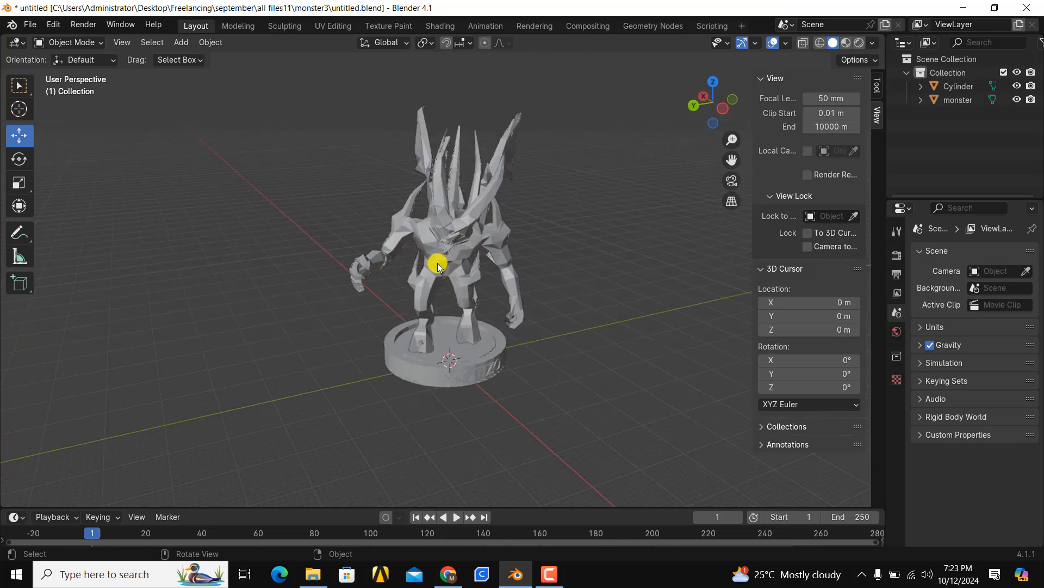
scroll(438, 262, up, 4)
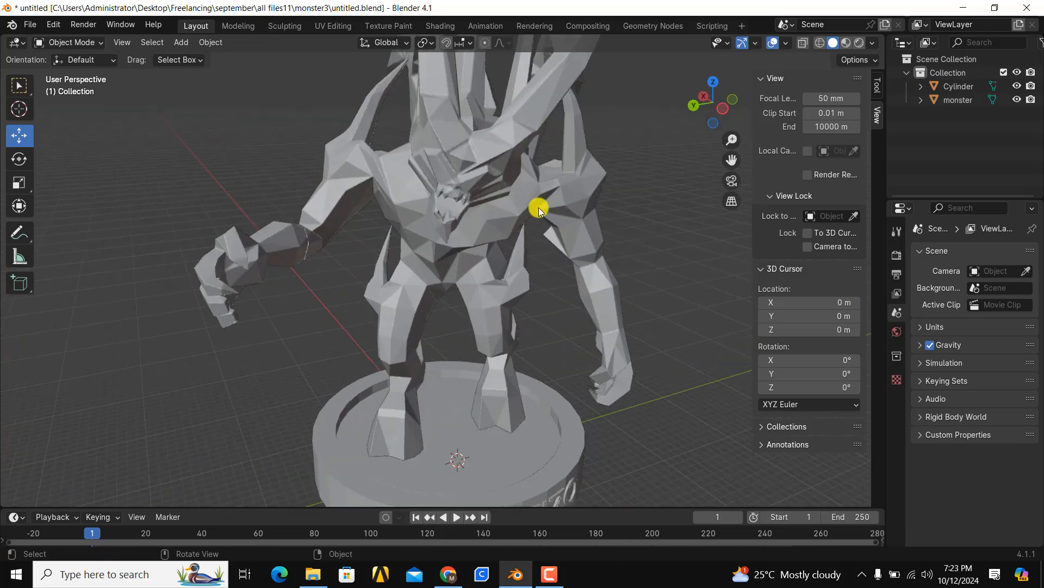
middle_drag(531, 207, 391, 221)
scroll(432, 215, down, 3)
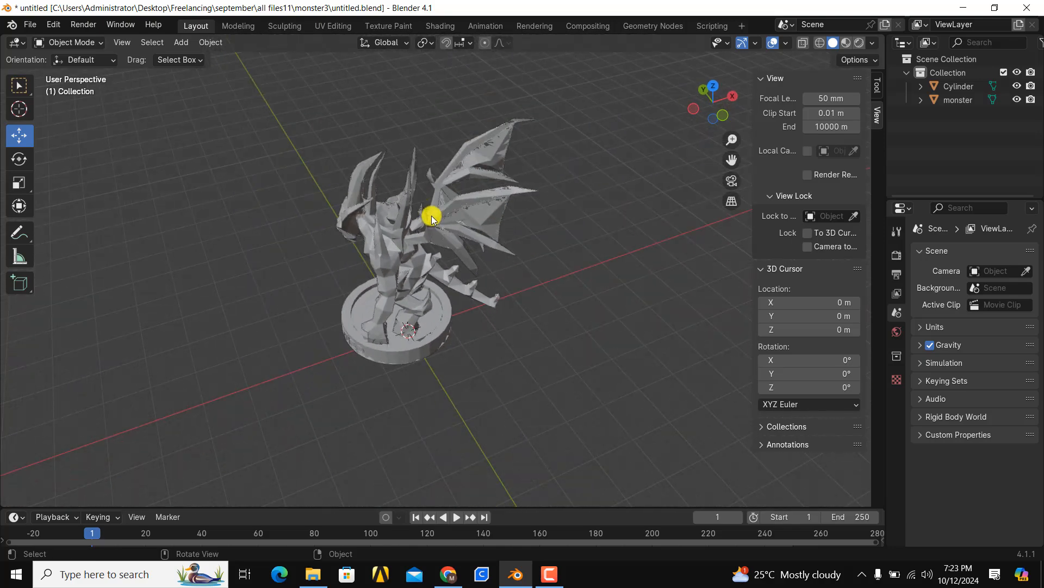
scroll(432, 216, up, 3)
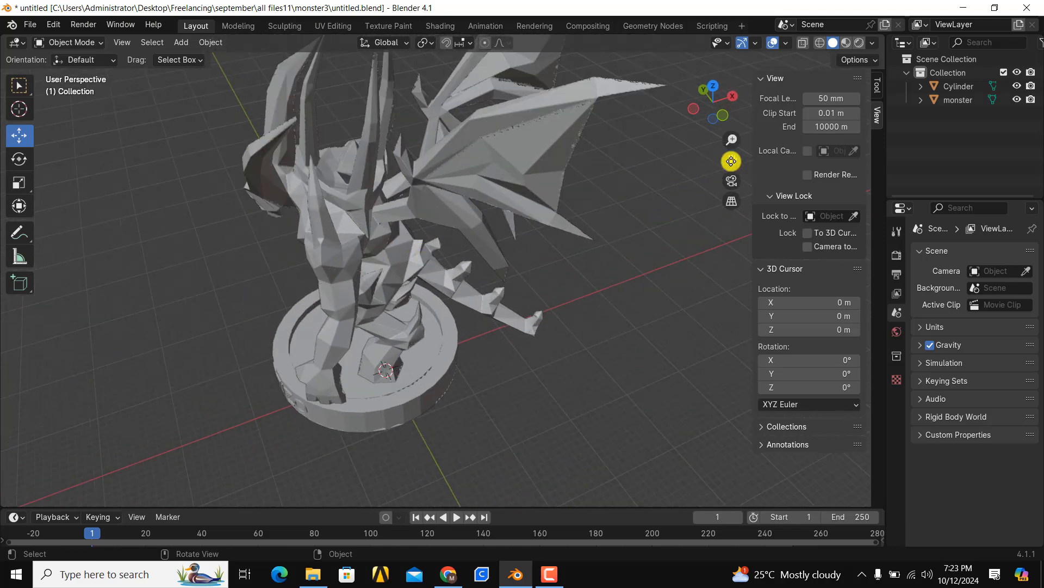
drag(731, 161, 733, 205)
scroll(408, 239, down, 3)
middle_drag(380, 297, 419, 235)
scroll(419, 230, up, 4)
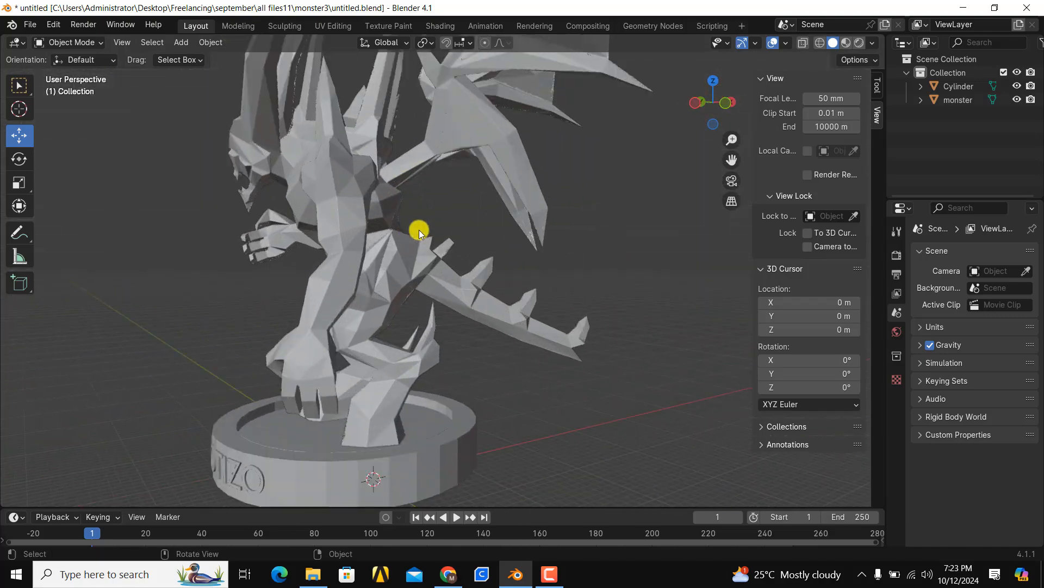
scroll(419, 253, down, 3)
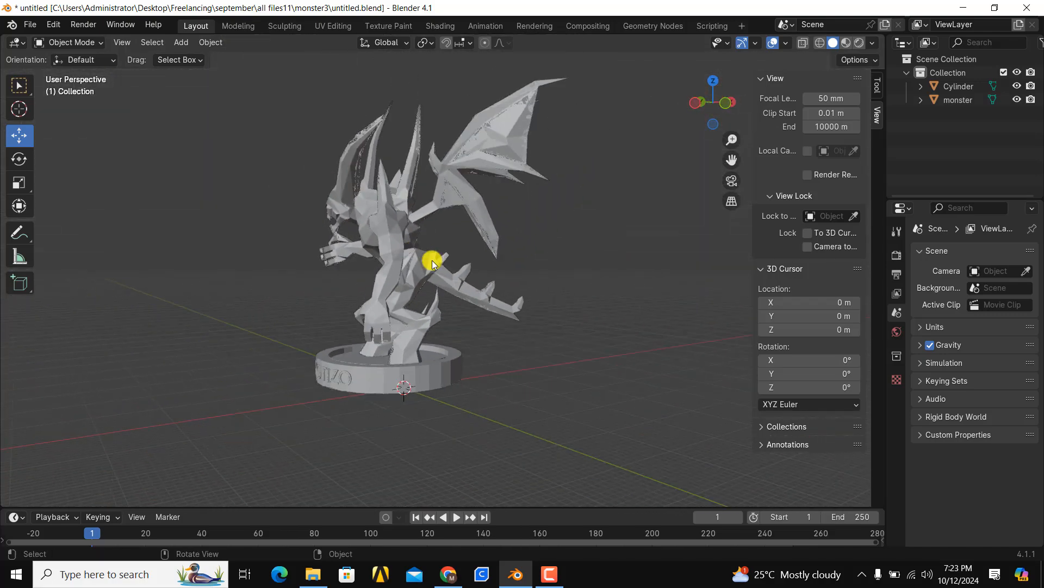
middle_drag(426, 247, 566, 306)
scroll(391, 296, up, 3)
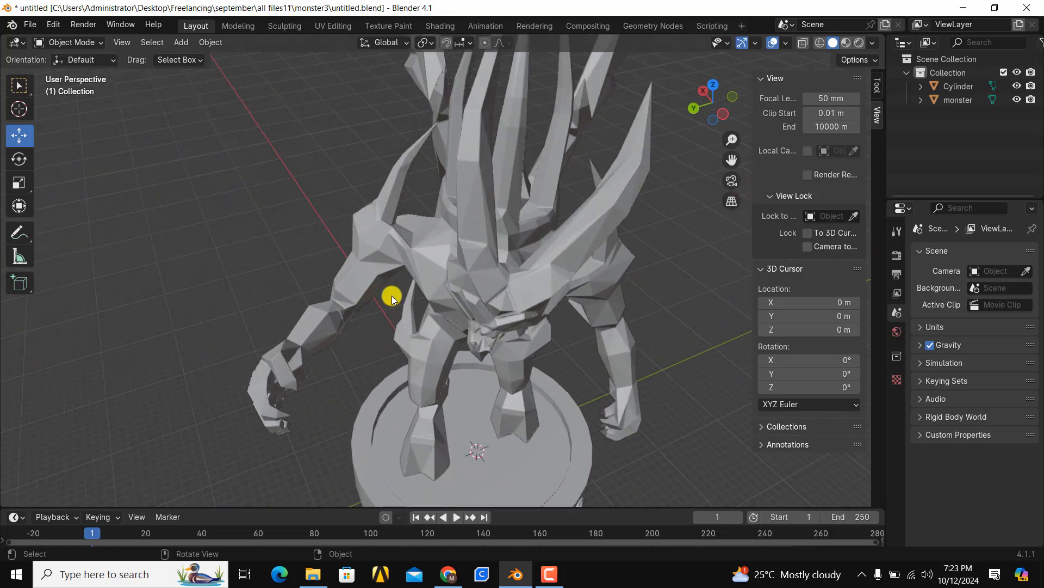
scroll(402, 267, down, 1)
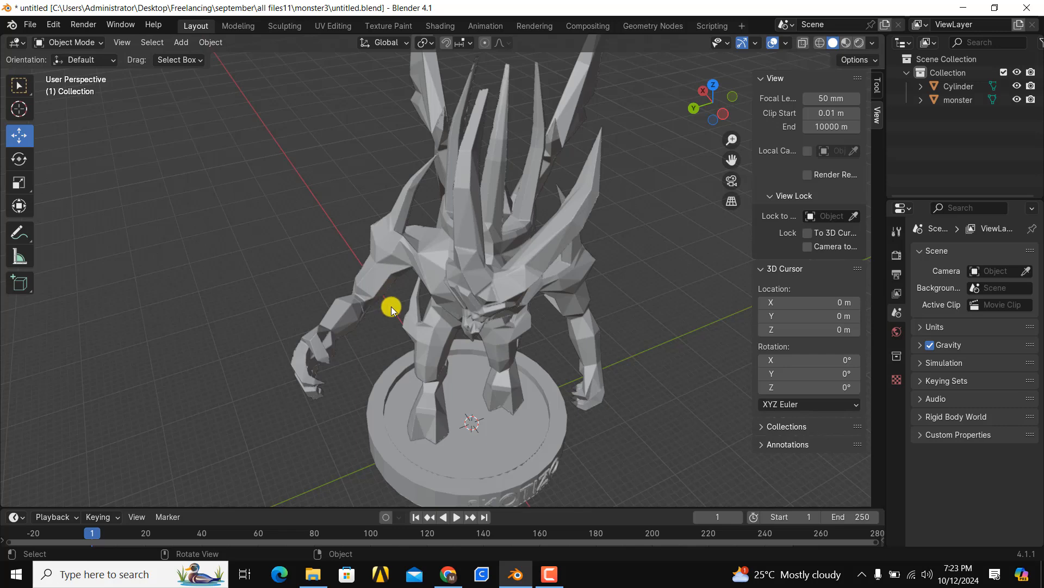
Step: Add a plane mesh at the origin and scale it up to roughly the width of the round base
click(723, 114)
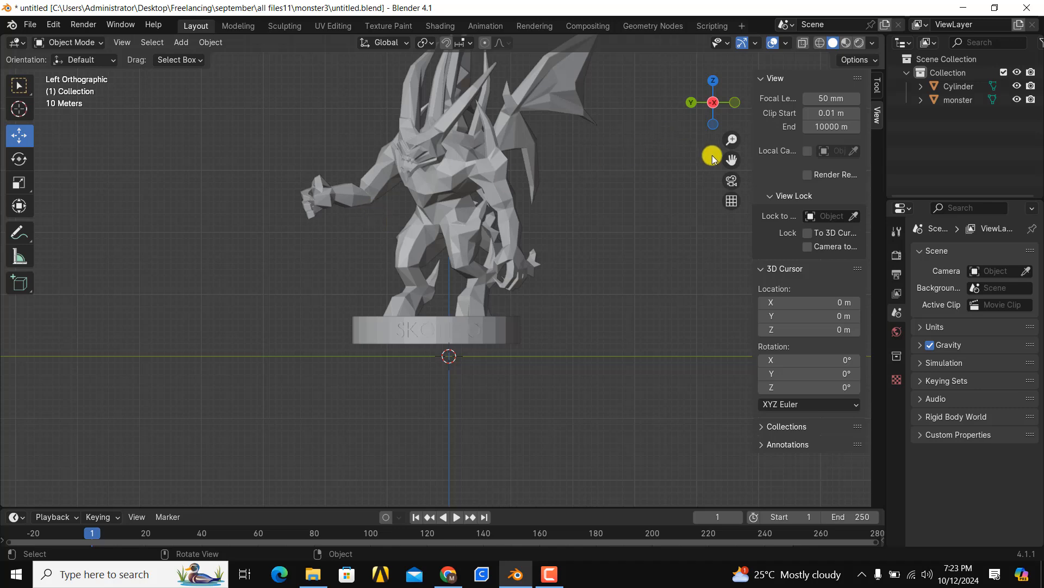
drag(728, 157, 428, 176)
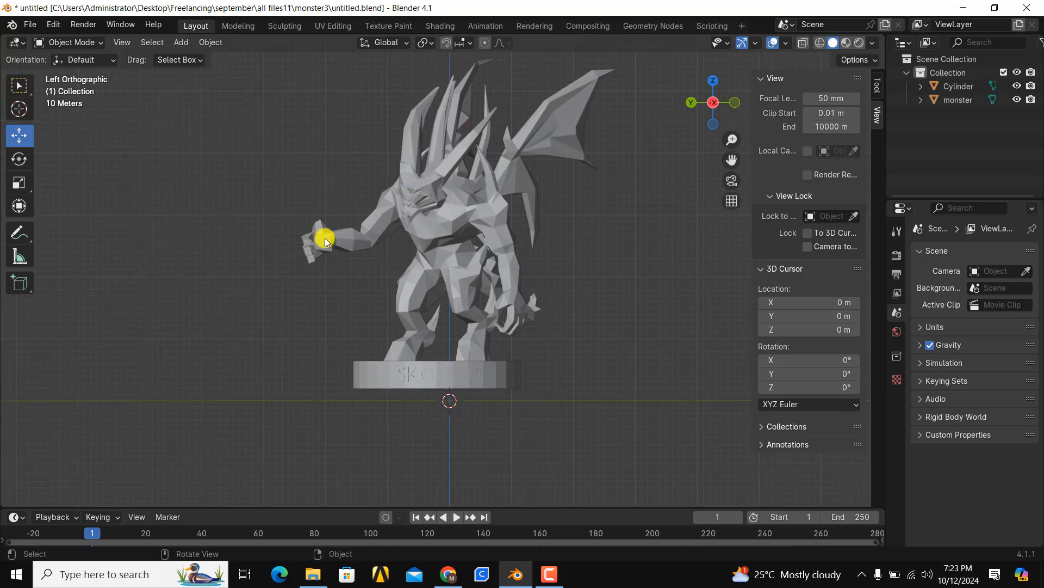
key(shift+a)
mouse_move(321, 241)
click(379, 244)
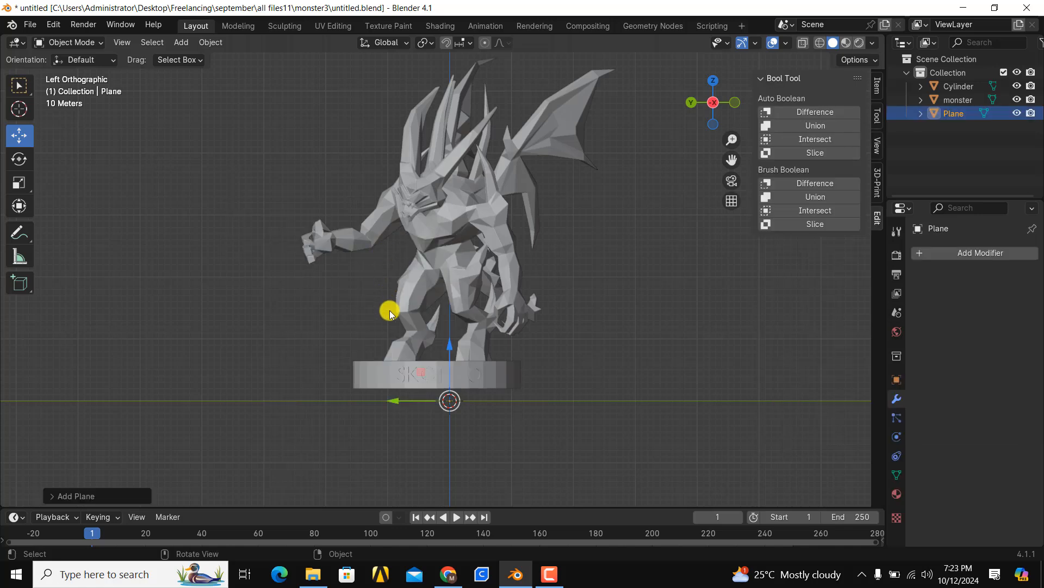
scroll(389, 310, down, 2)
key(s)
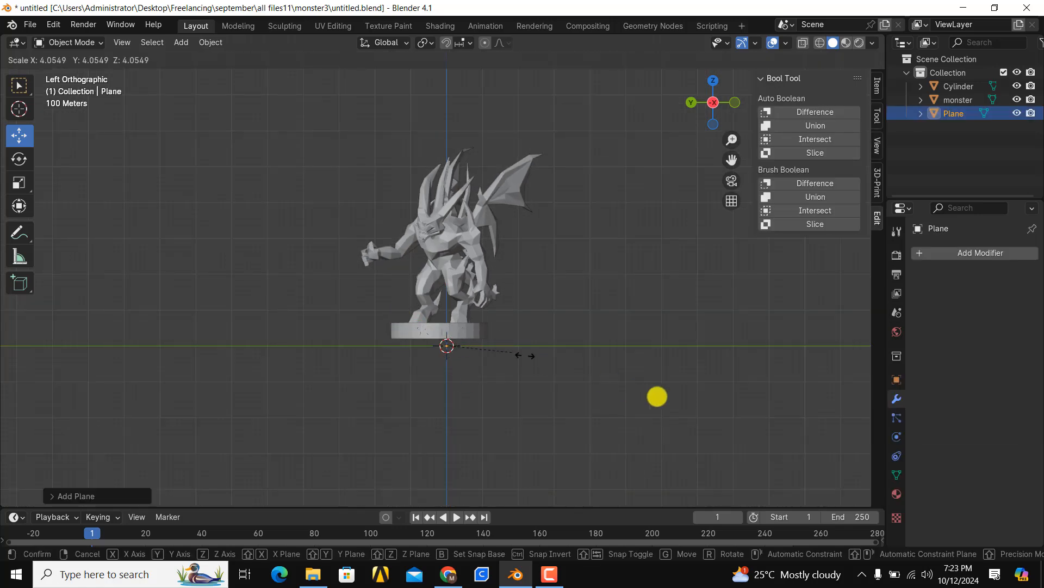
right_click(657, 397)
key(s)
click(675, 421)
Step: Raise the plane to the monster's waist height and, in the left view, rotate it to a steep slant
middle_drag(674, 422, 481, 340)
drag(450, 305, 452, 217)
click(713, 103)
scroll(546, 297, up, 3)
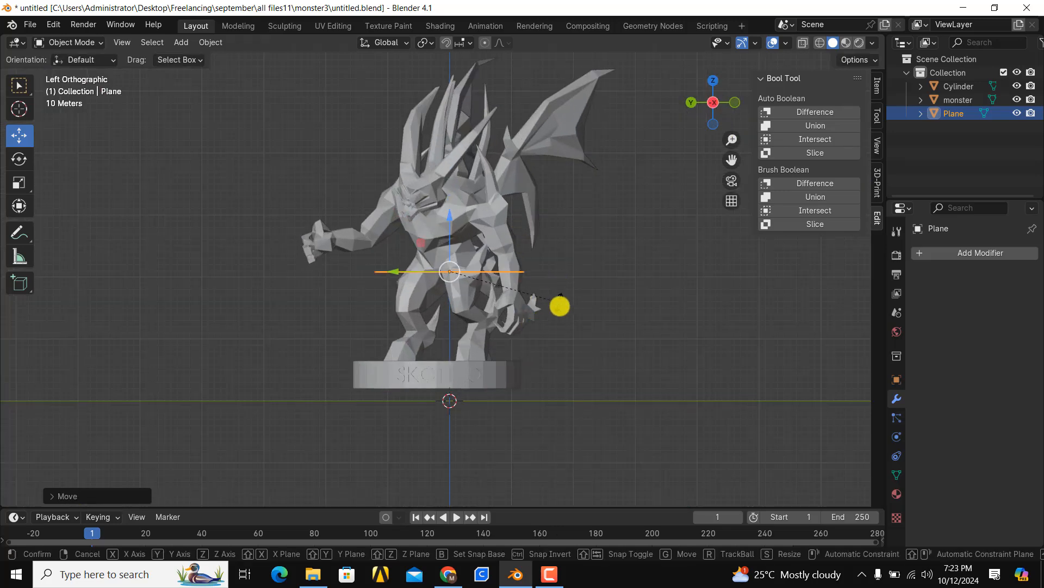
key(r)
click(478, 433)
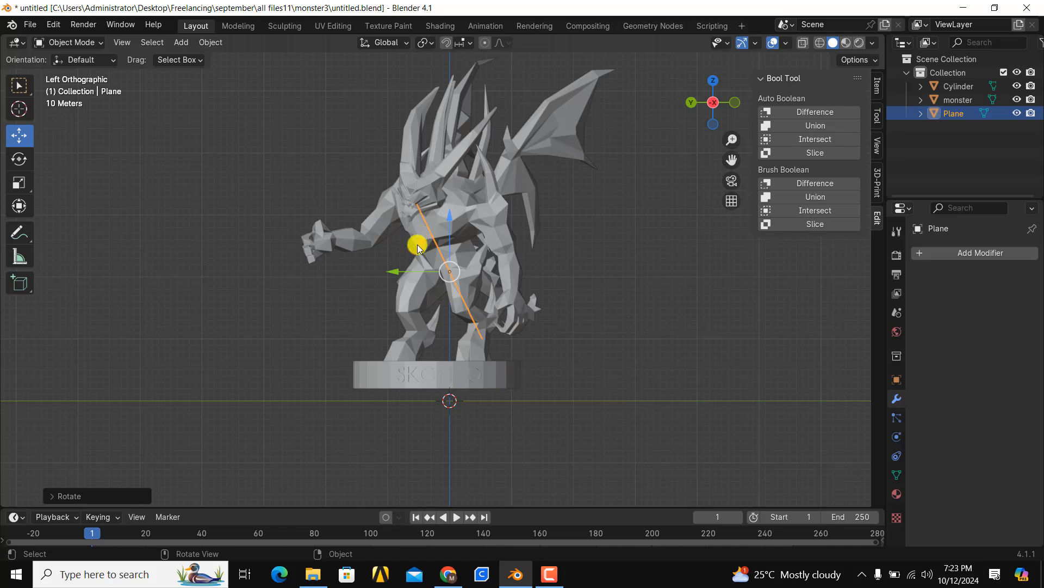
Step: Move the slanted plane onto the upper part of the monster's outstretched arm and scale it down to about half
key(g)
click(338, 181)
key(s)
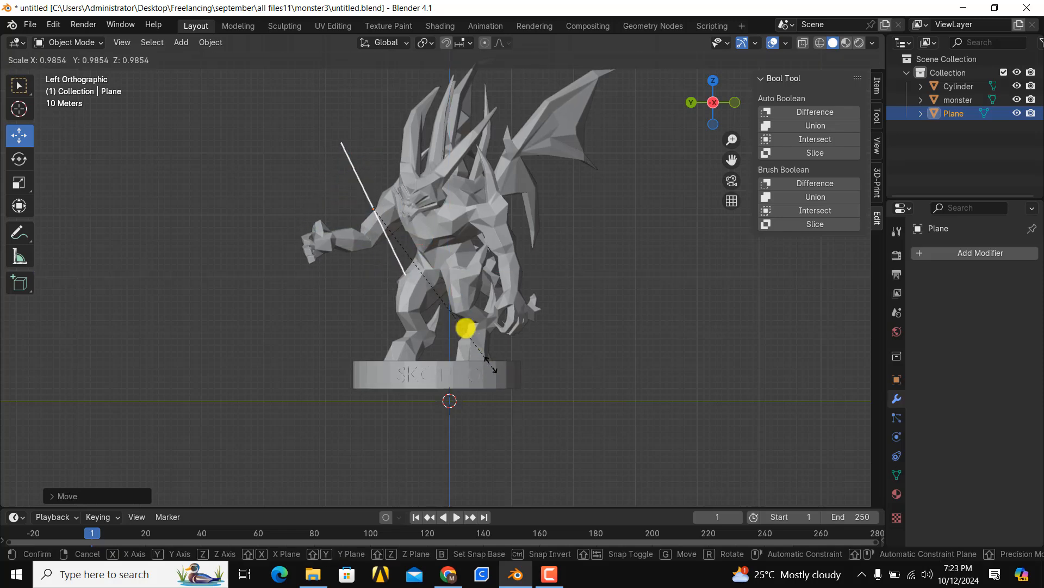
click(420, 286)
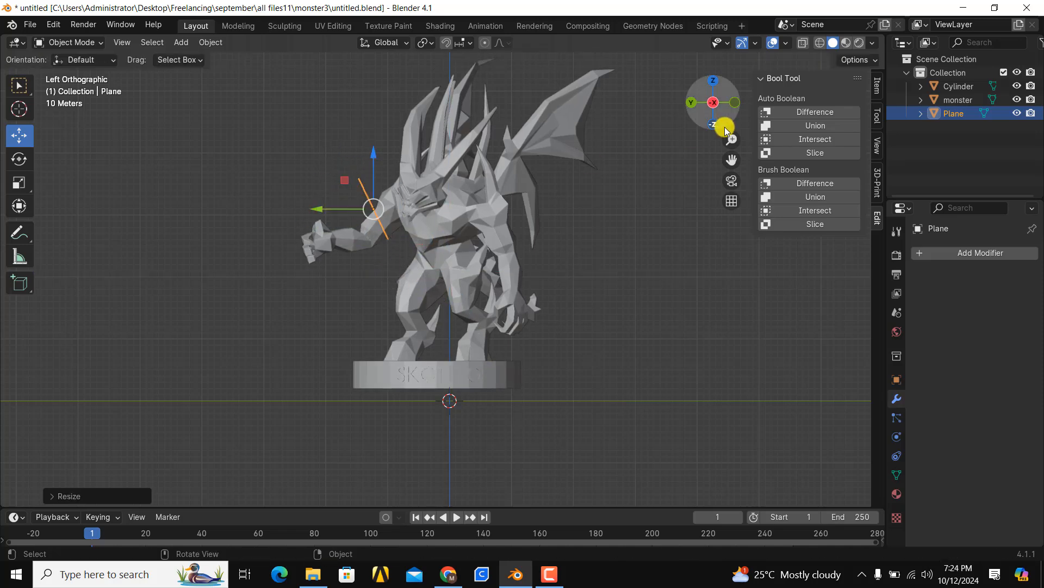
Step: In the back view, shift the plane along X and slightly down so it covers the outstretched upper arm
click(695, 104)
middle_drag(692, 105, 650, 116)
scroll(419, 226, up, 3)
click(698, 112)
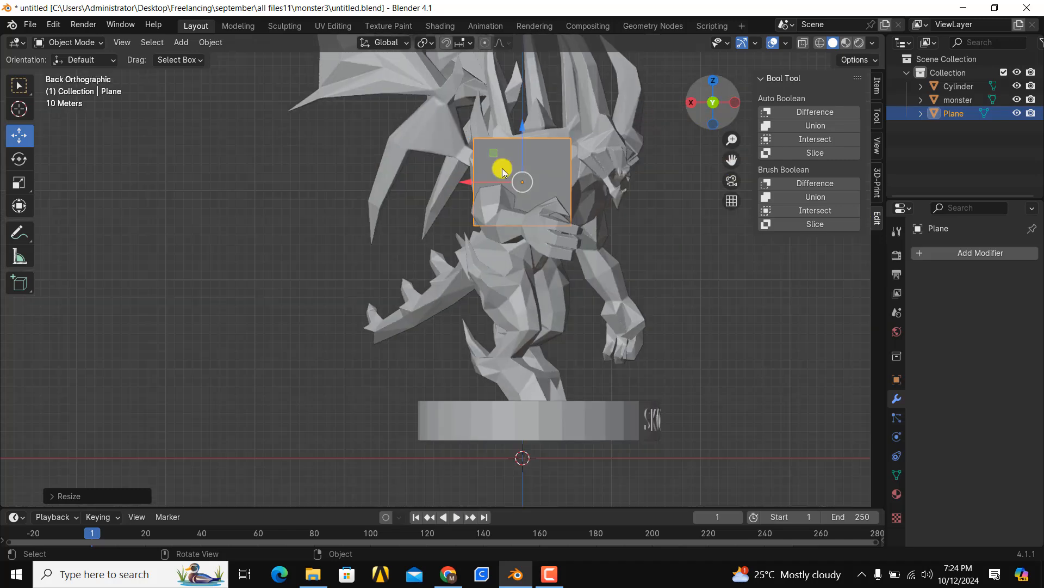
drag(472, 181, 437, 180)
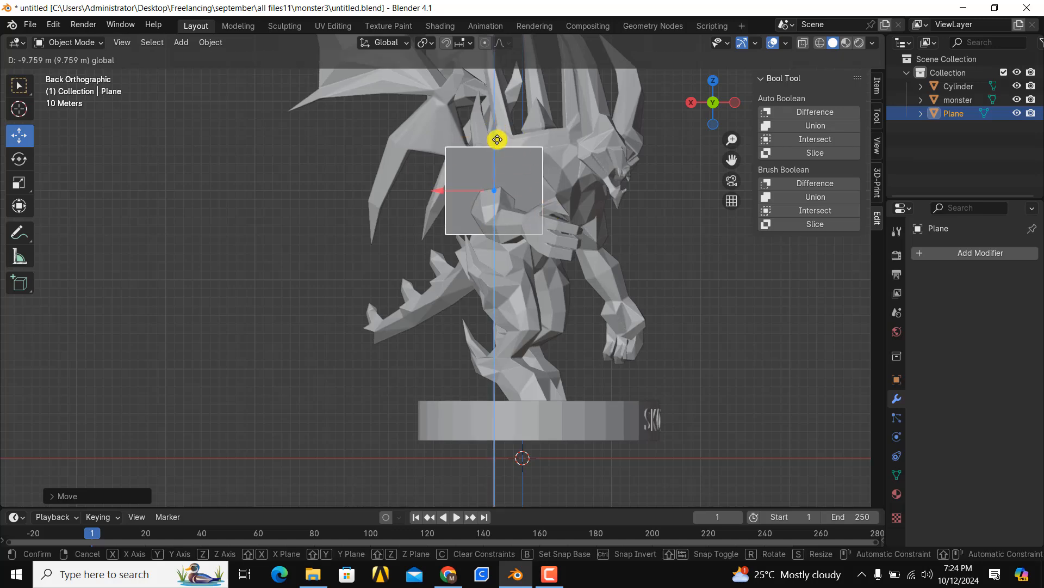
middle_drag(497, 138, 731, 142)
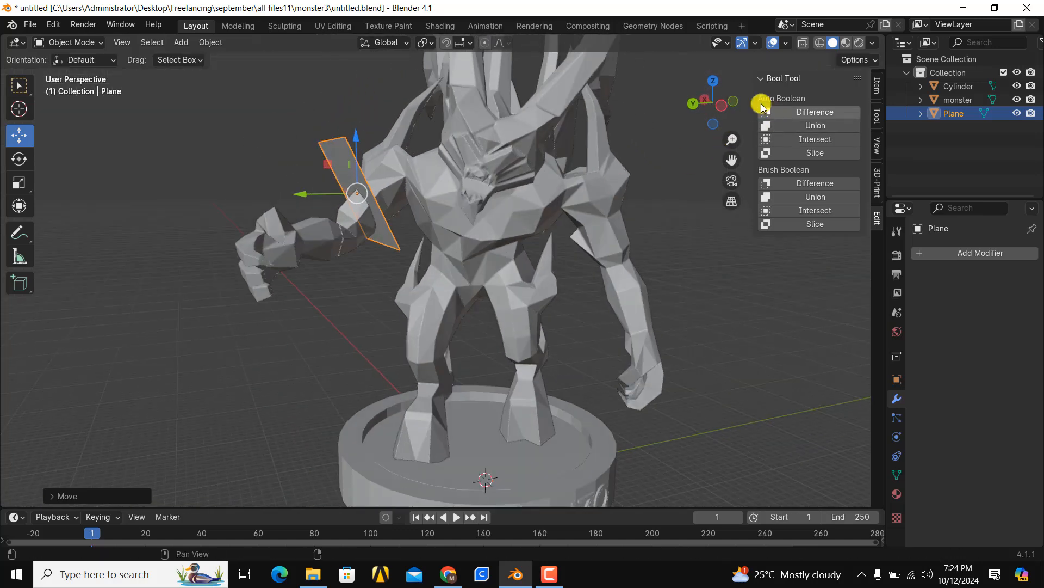
Step: In the left view, slide the plane closer to the shoulder and check that it cuts fully through the upper arm
click(719, 103)
scroll(290, 215, up, 3)
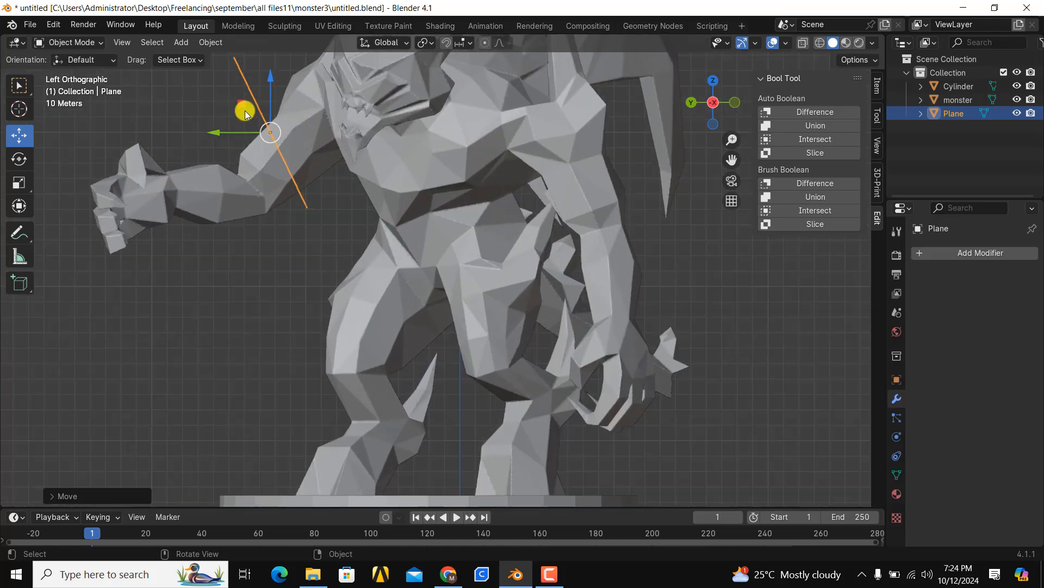
drag(246, 114, 268, 116)
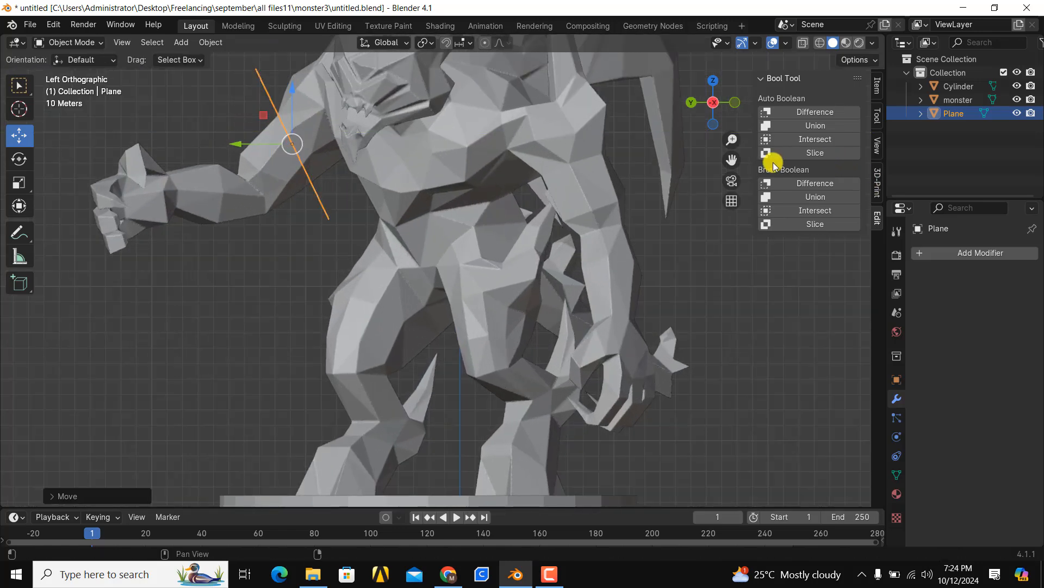
drag(738, 159, 702, 173)
scroll(408, 210, down, 4)
middle_drag(408, 210, 628, 194)
scroll(560, 234, up, 6)
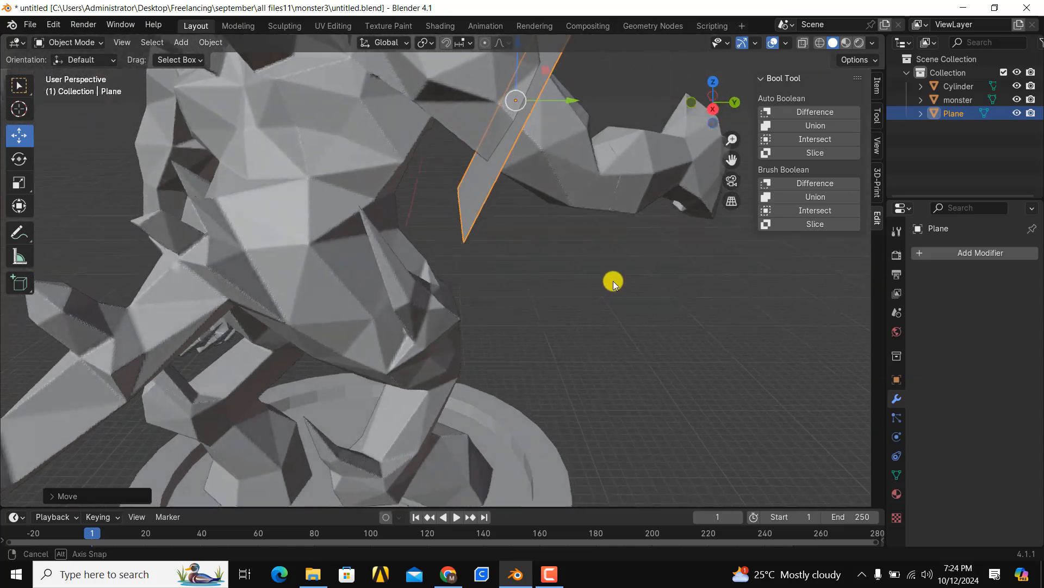
middle_drag(613, 281, 657, 108)
click(726, 103)
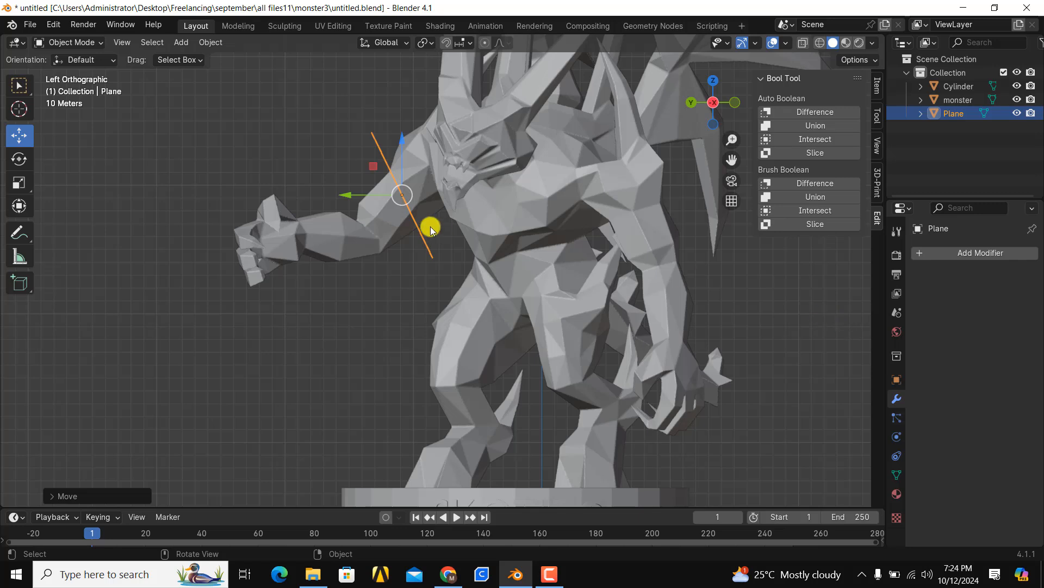
Step: Add a Solidify modifier with a thickness of 0.0001 m to the plane and apply it
click(1033, 253)
mouse_move(1003, 254)
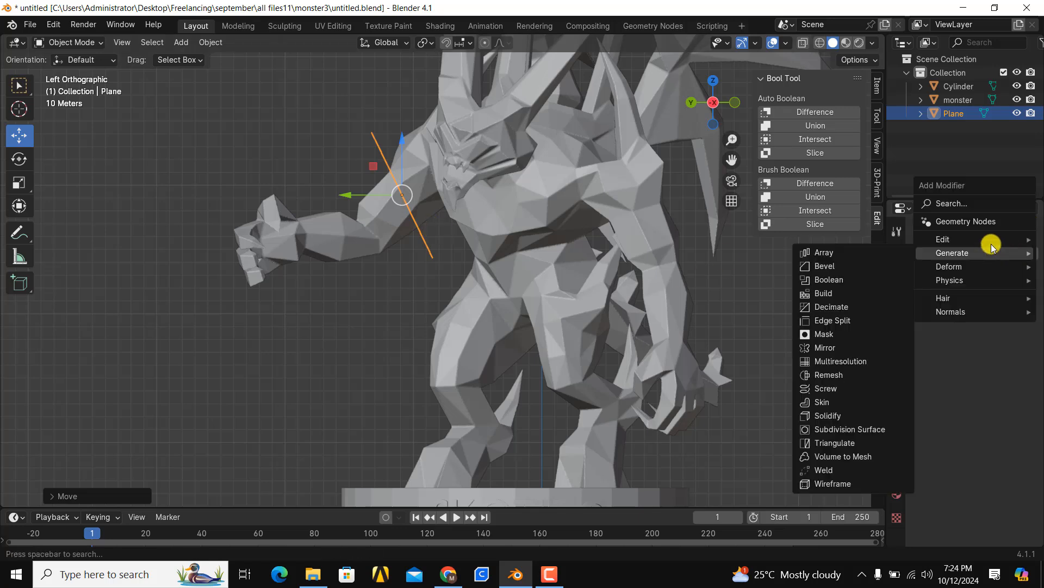
click(828, 415)
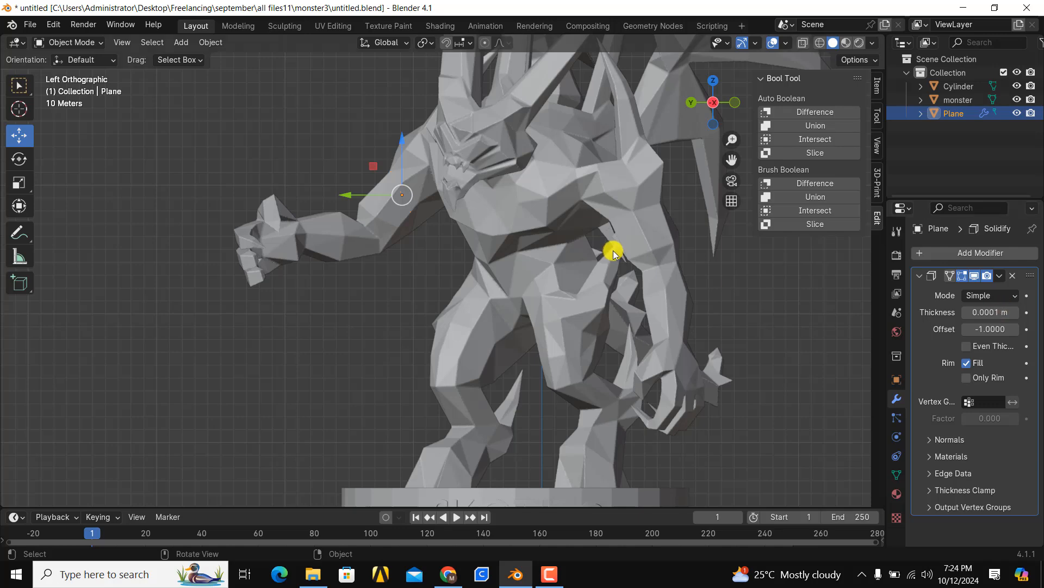
middle_drag(612, 250, 612, 277)
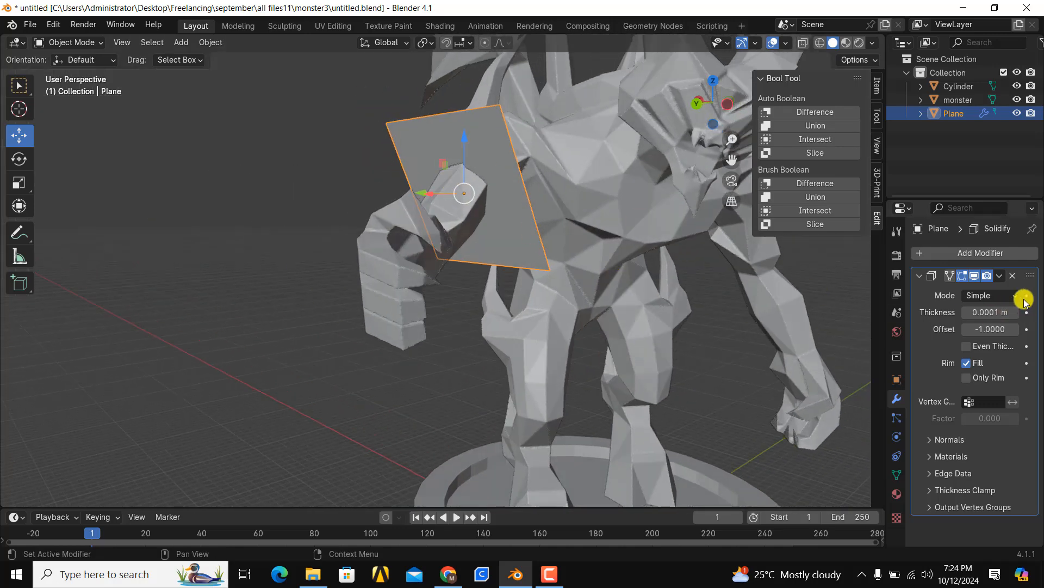
click(1000, 276)
click(967, 292)
Step: Duplicate the cutting plane and place the copy in front of the monster's chest
middle_drag(517, 204, 723, 112)
click(717, 114)
middle_drag(449, 204, 492, 249)
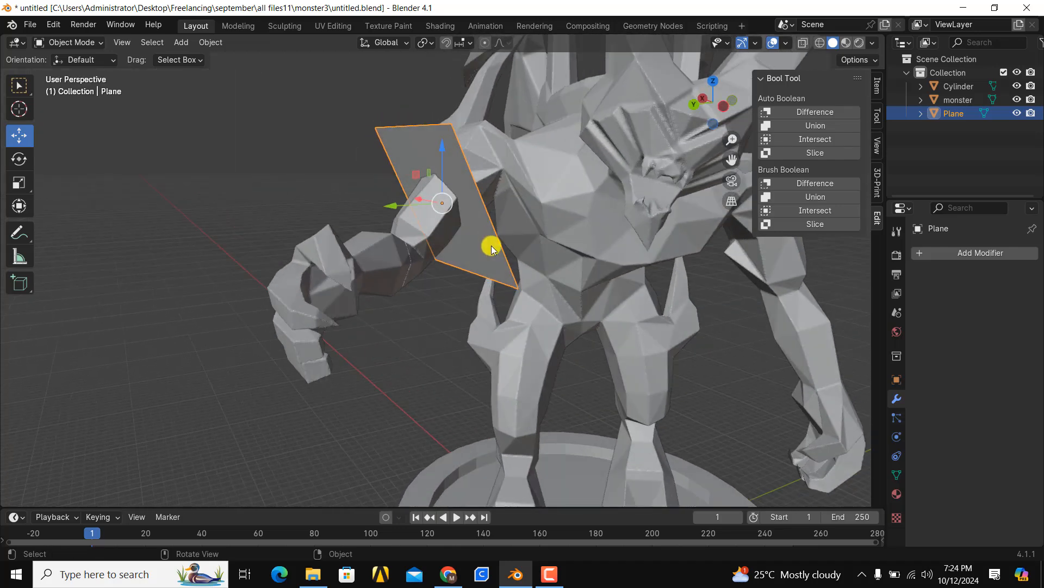
key(shift+d)
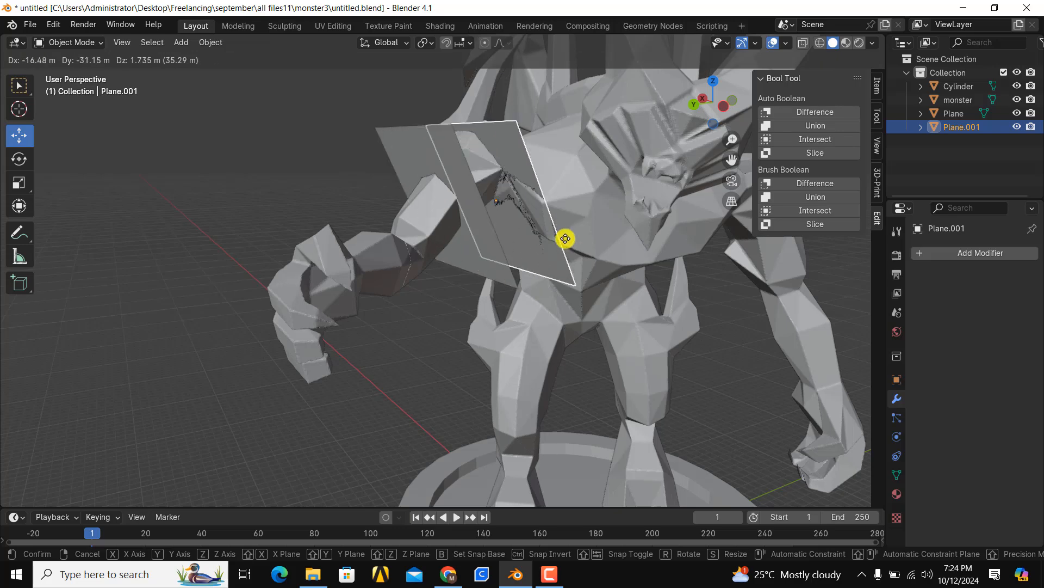
click(589, 237)
Step: In the left view, rotate the duplicated plane to the opposite slant and move it beyond the monster's lowered arm
scroll(589, 233, down, 4)
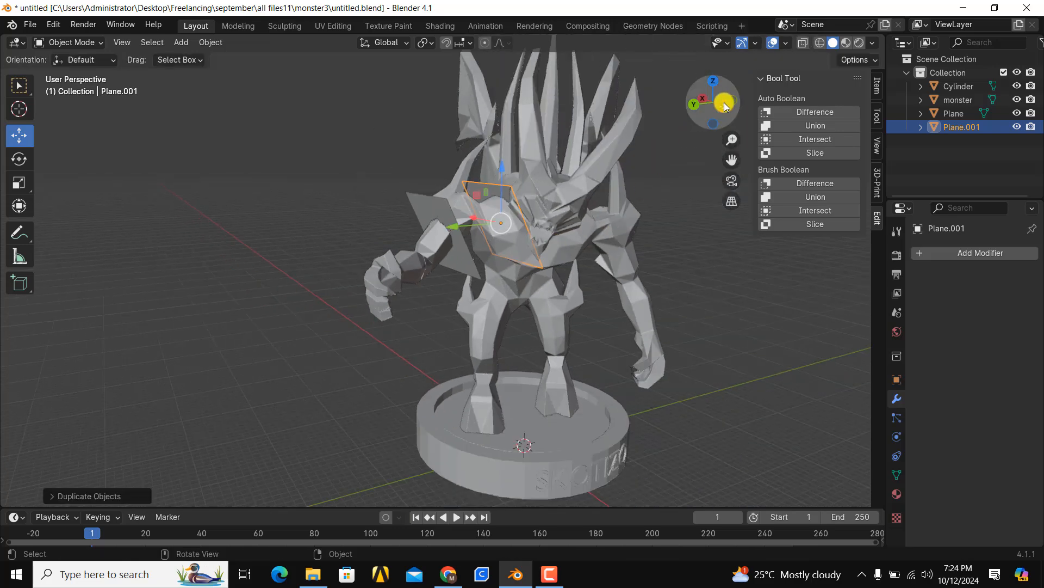
click(725, 103)
scroll(555, 247, up, 2)
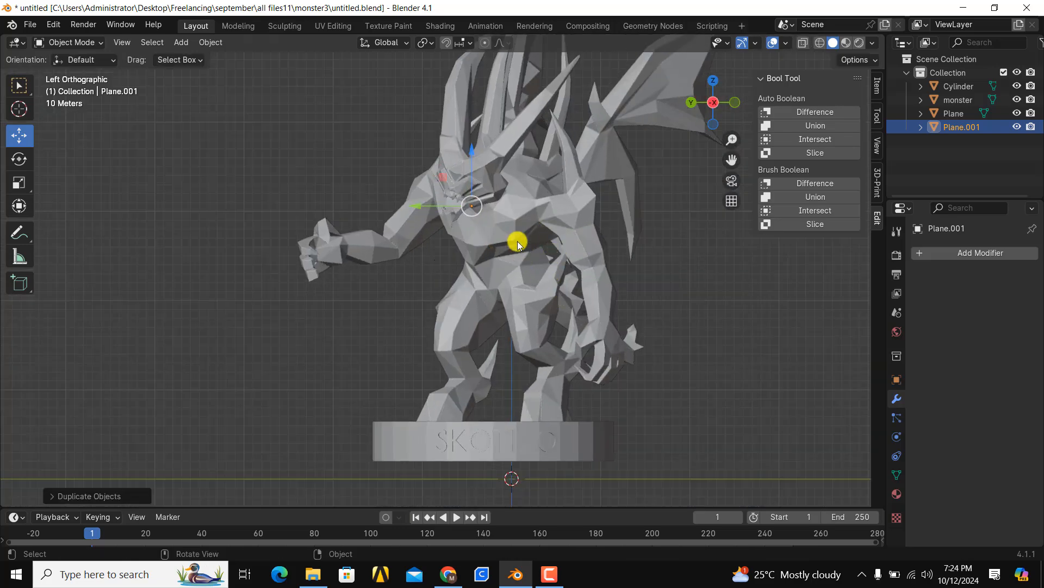
key(r)
click(458, 277)
middle_drag(547, 233, 513, 207)
drag(486, 196, 709, 333)
Step: In the front view, shift the duplicated plane along X and up to line up with the lowered arm
middle_drag(709, 334, 680, 174)
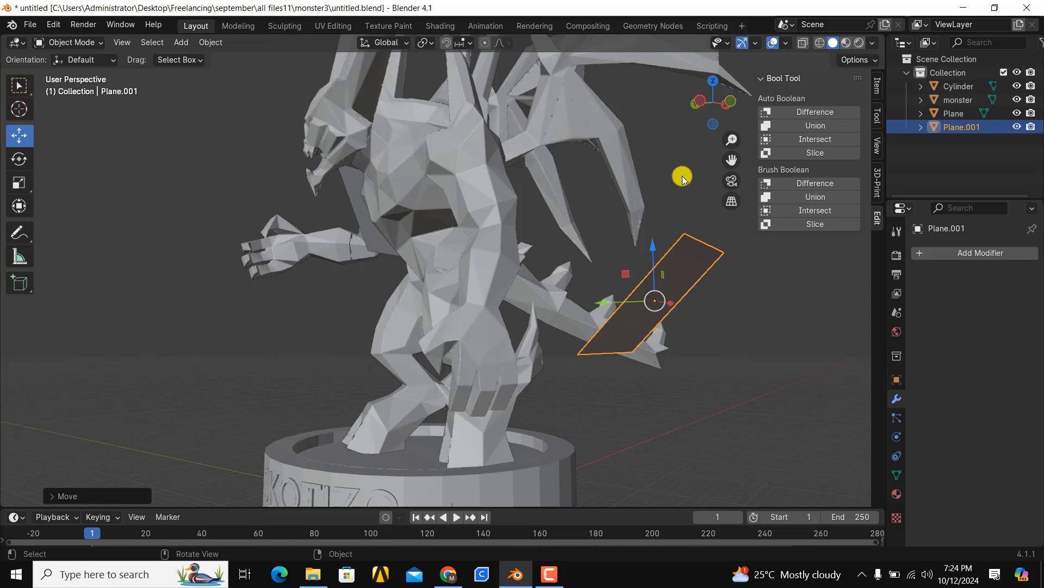
click(726, 104)
click(694, 103)
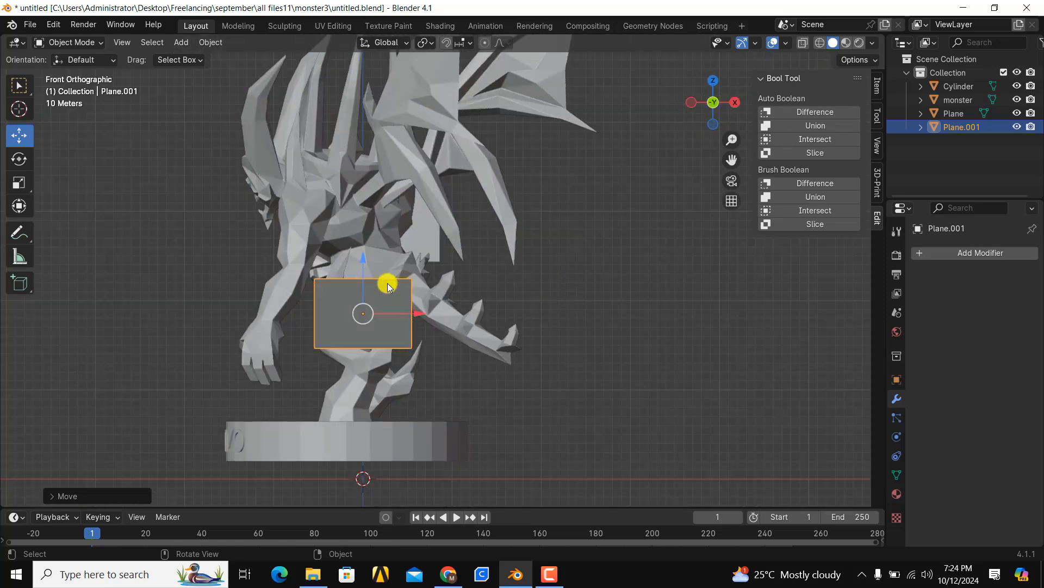
drag(388, 287, 301, 231)
middle_drag(301, 230, 484, 323)
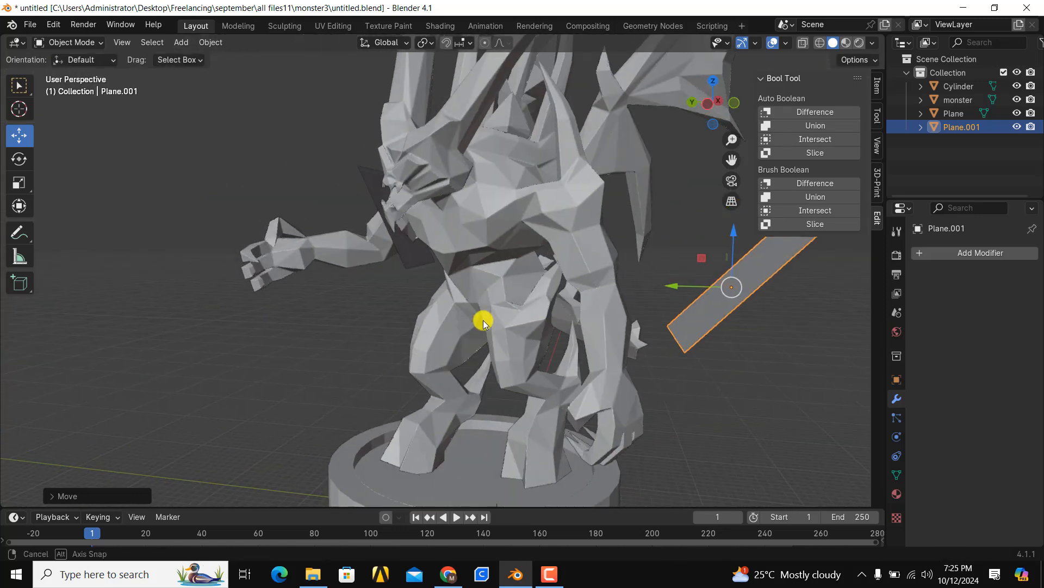
Step: Move the duplicated plane onto the lowered arm in the left view and nudge it along X to cross the arm
click(707, 104)
drag(630, 236, 547, 226)
middle_drag(658, 329, 478, 285)
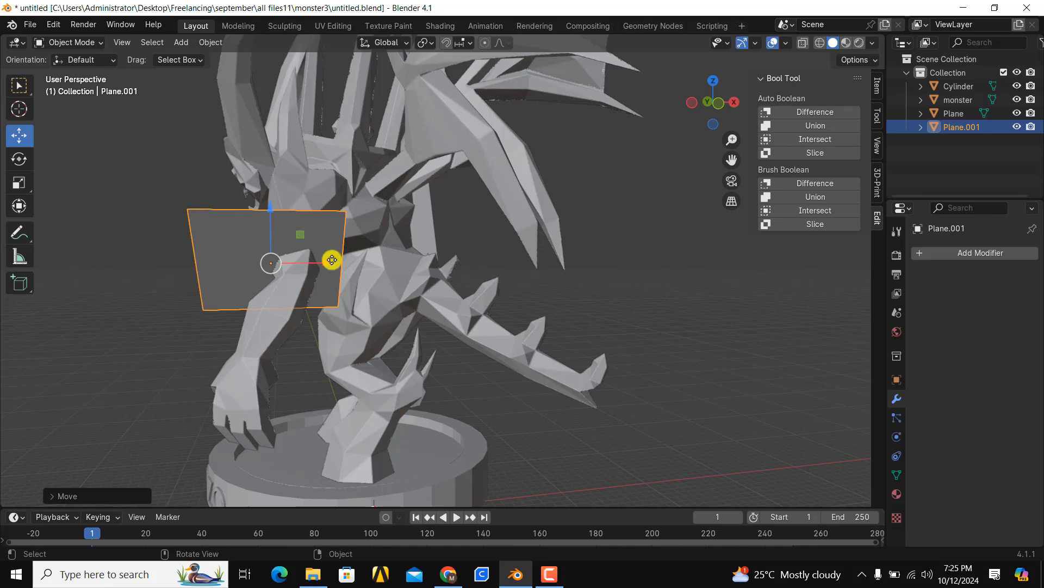
drag(332, 260, 344, 262)
middle_drag(348, 266, 503, 350)
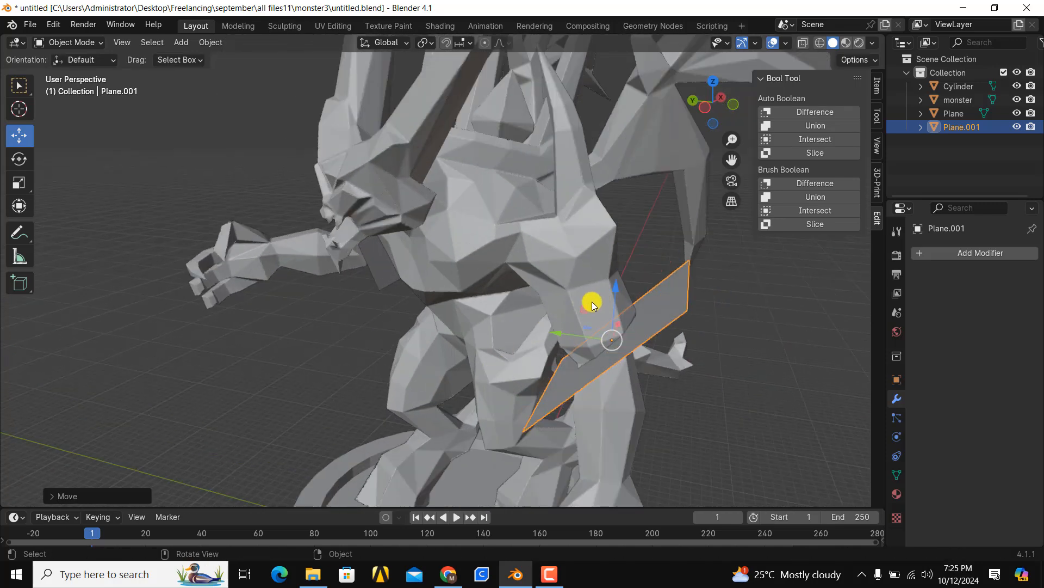
Step: Raise the duplicated plane onto the lowered arm's upper section, scale it down, and nudge it so it crosses the arm
drag(577, 302, 566, 249)
middle_drag(612, 359, 508, 332)
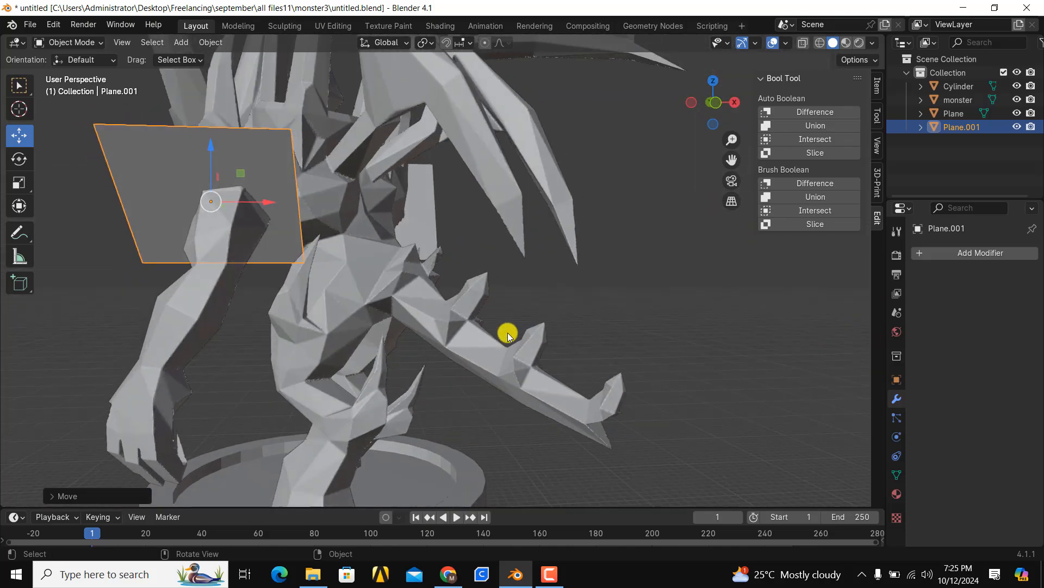
click(692, 105)
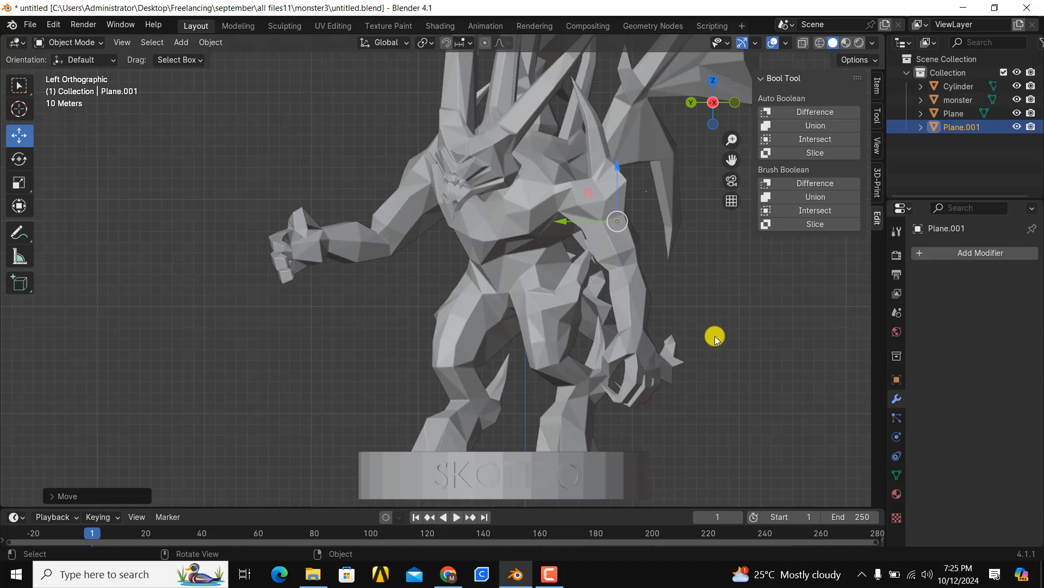
key(s)
click(688, 296)
middle_drag(687, 296, 693, 265)
drag(668, 205, 657, 215)
middle_drag(693, 304, 475, 274)
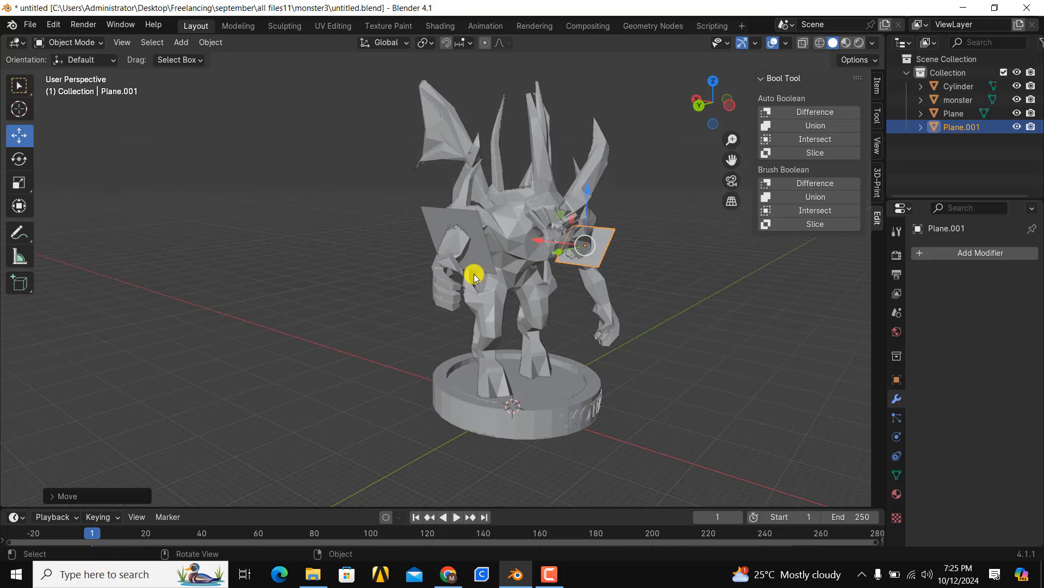
scroll(474, 274, up, 4)
shift+middle_drag(695, 181, 459, 314)
scroll(462, 262, down, 3)
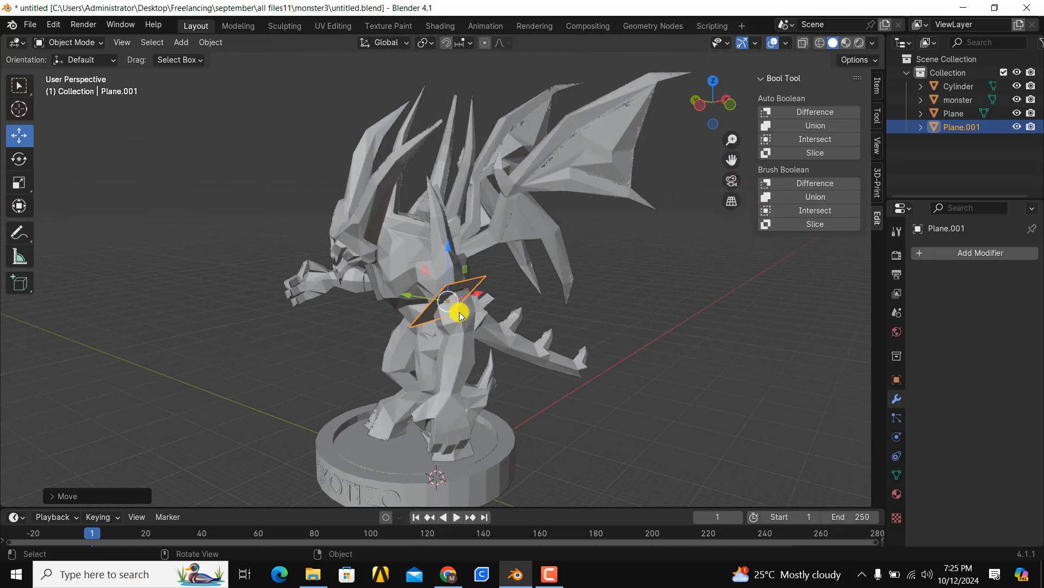
Step: Add a new mesh plane in the front view and scale it up
click(714, 81)
click(714, 125)
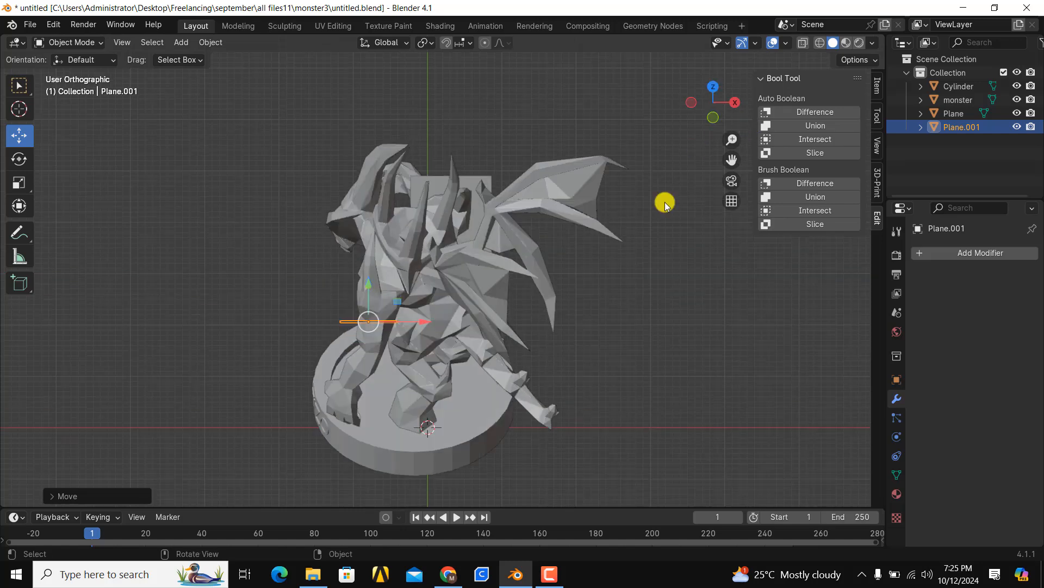
click(489, 352)
key(shift+a)
mouse_move(399, 294)
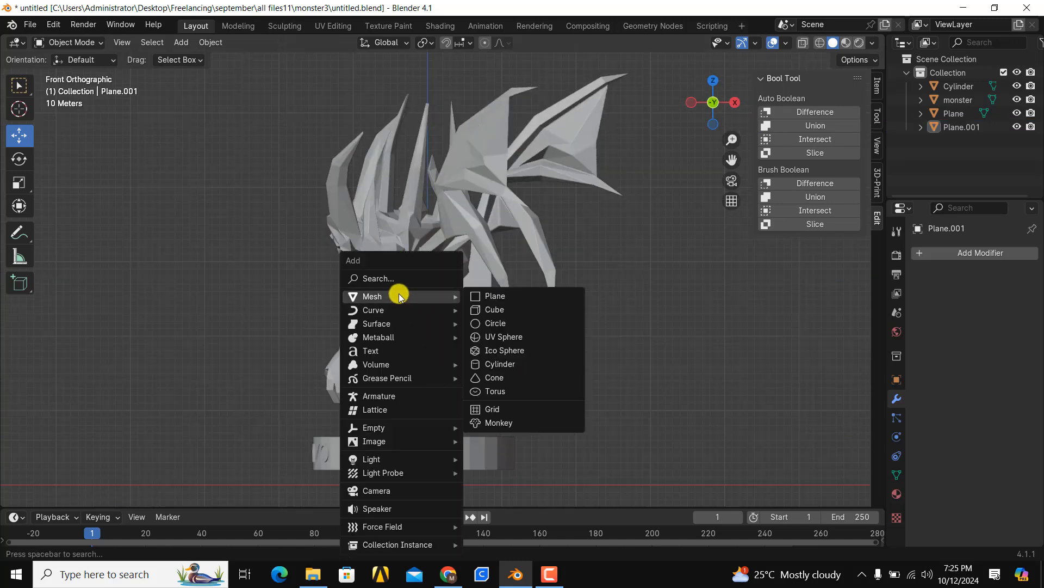
click(519, 294)
key(s)
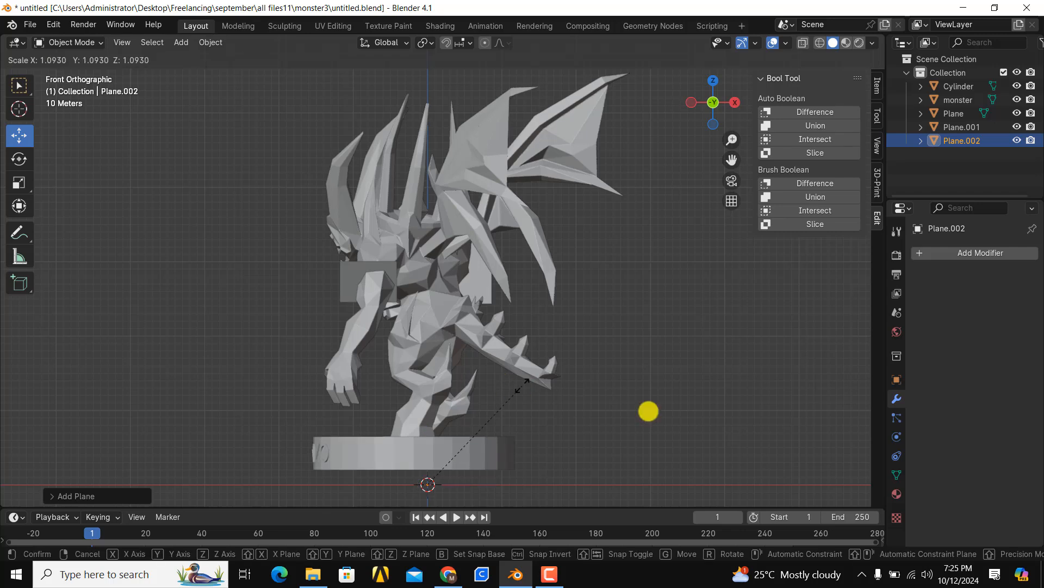
click(759, 444)
key(s)
click(751, 473)
key(s)
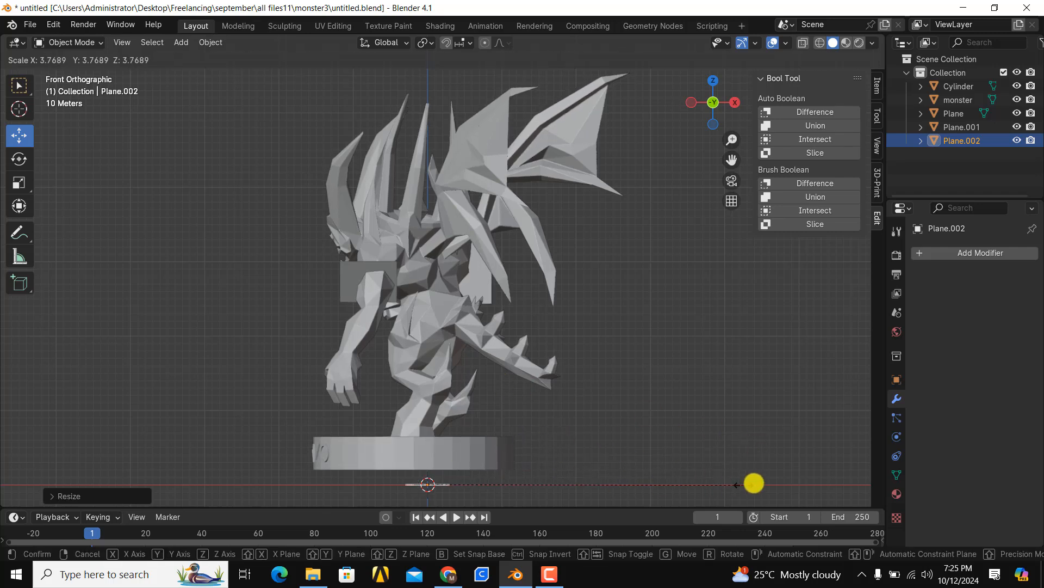
click(753, 483)
Step: In the front view, raise the new plane to the monster's upper back, tilt it downward toward the tail side, and shift it toward the wings
drag(457, 456, 485, 372)
drag(477, 223, 473, 257)
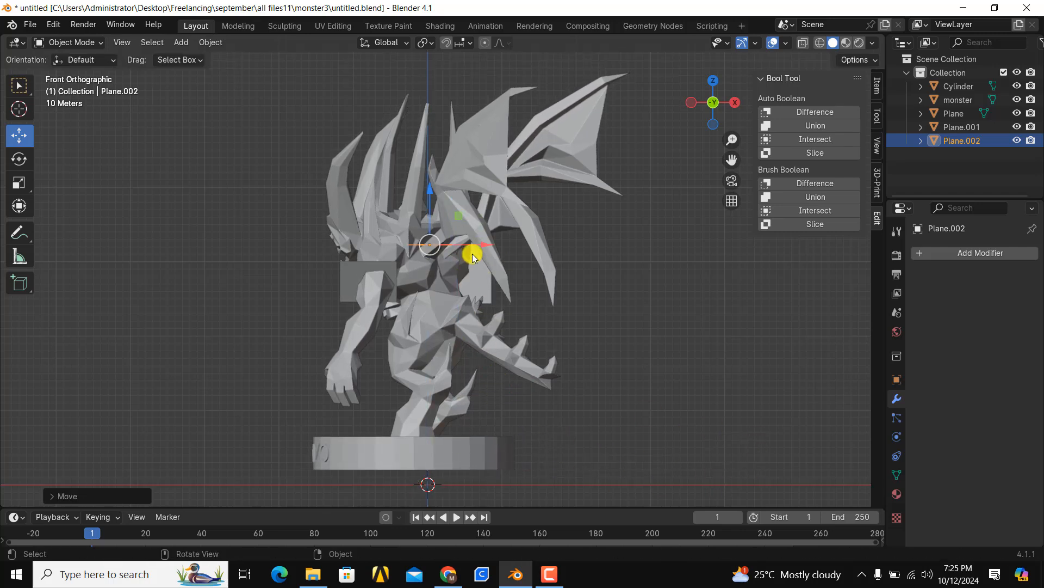
key(r)
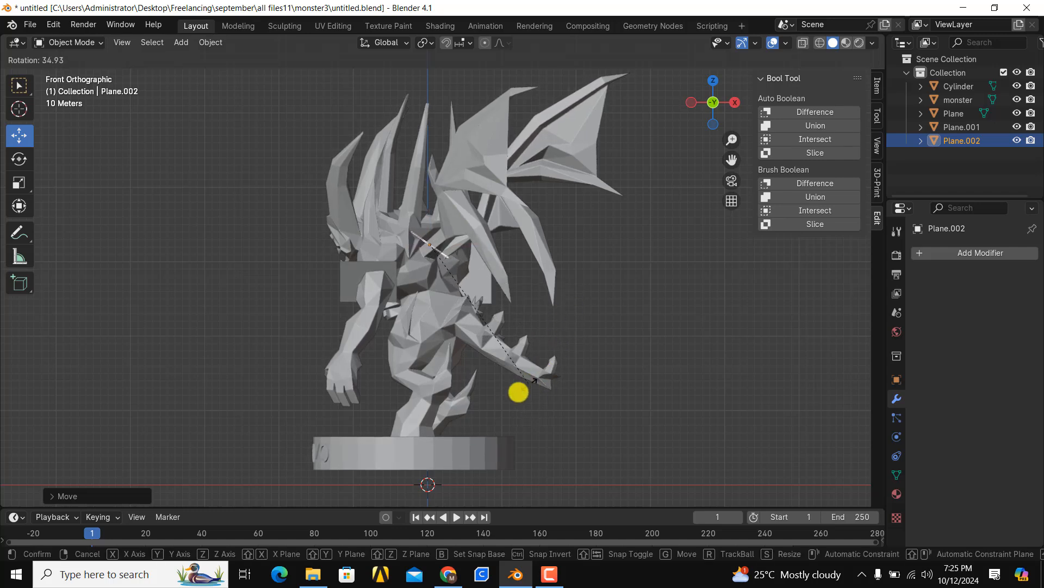
click(533, 380)
mouse_move(456, 219)
mouse_down()
mouse_move(484, 221)
mouse_move(470, 221)
mouse_up()
Step: From behind the monster, freely rotate the new plane with the Transform tool to face the wing roots
click(734, 103)
scroll(401, 280, up, 4)
middle_drag(488, 268, 304, 220)
scroll(433, 174, up, 3)
scroll(390, 116, down, 5)
scroll(662, 129, up, 4)
click(19, 206)
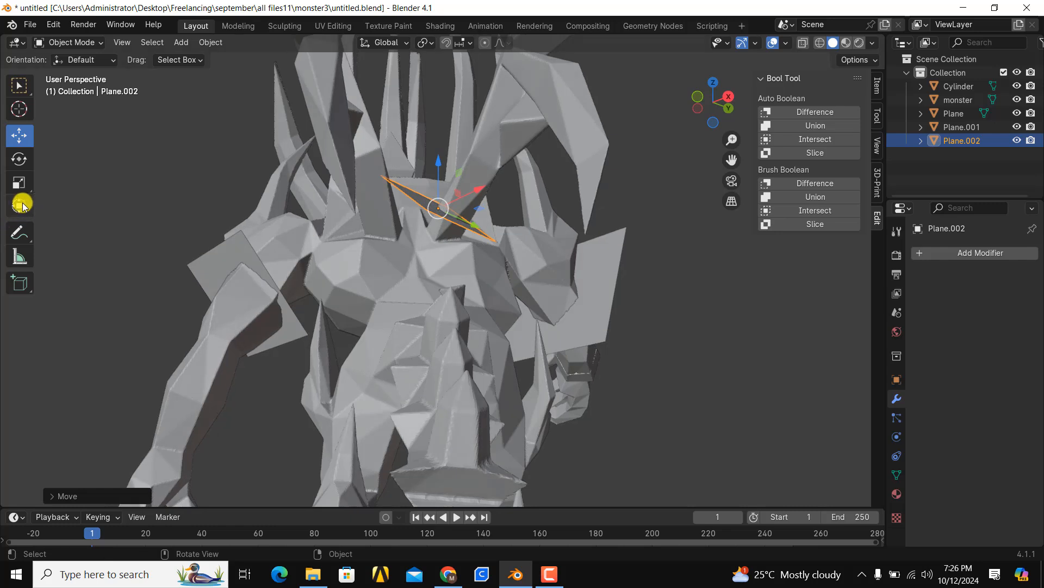
drag(449, 177, 428, 210)
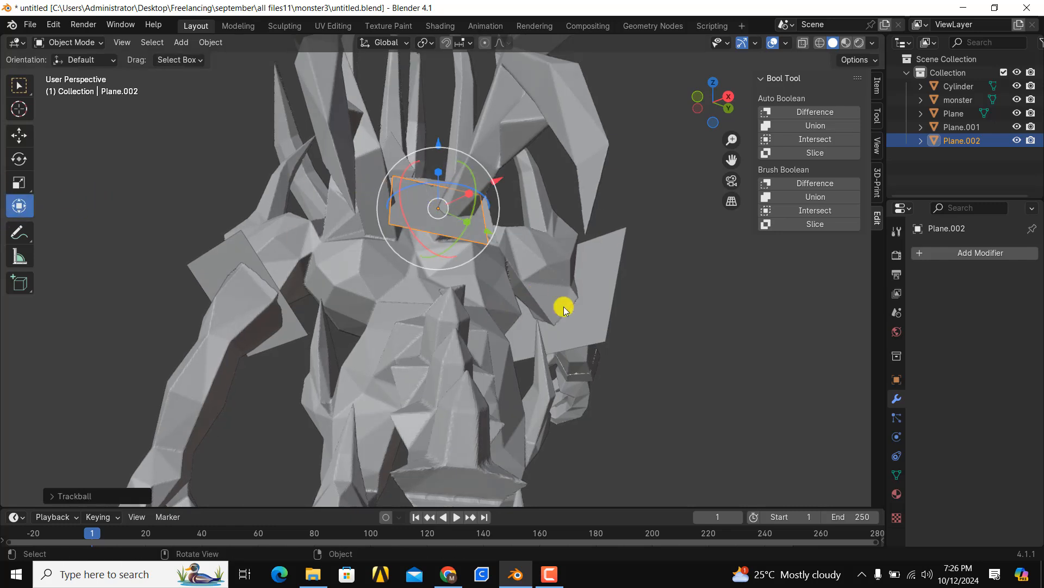
Step: Enlarge the plane between the wings and shift it onto the wing base
key(s)
click(618, 320)
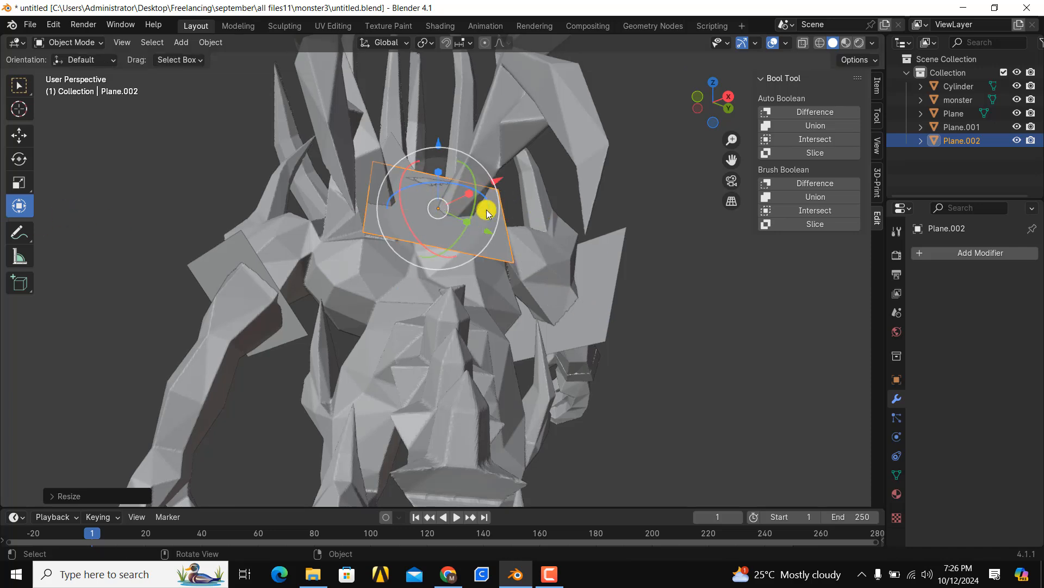
click(29, 137)
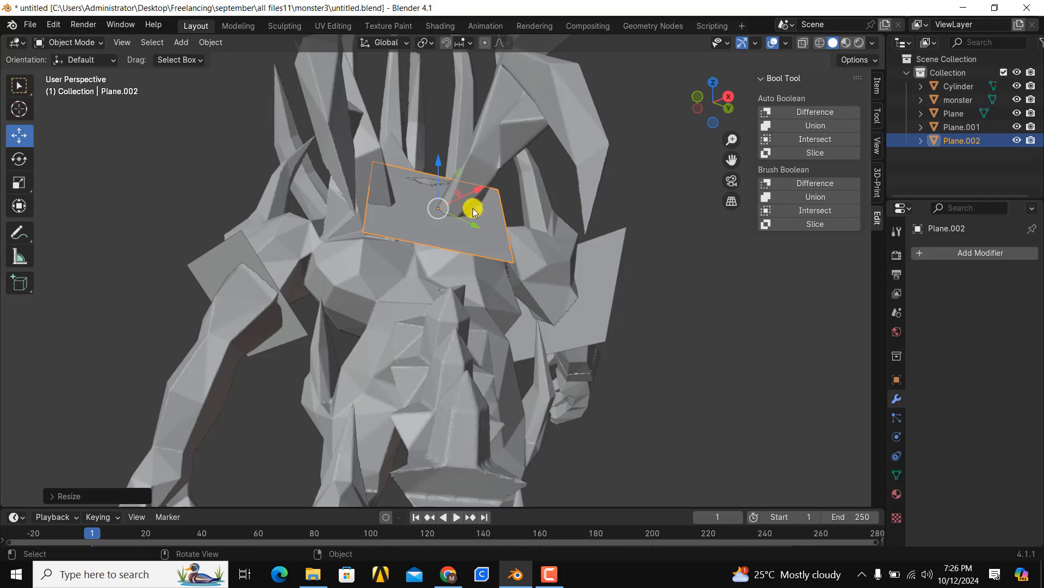
mouse_move(465, 209)
middle_down()
mouse_move(464, 178)
mouse_move(480, 205)
middle_up()
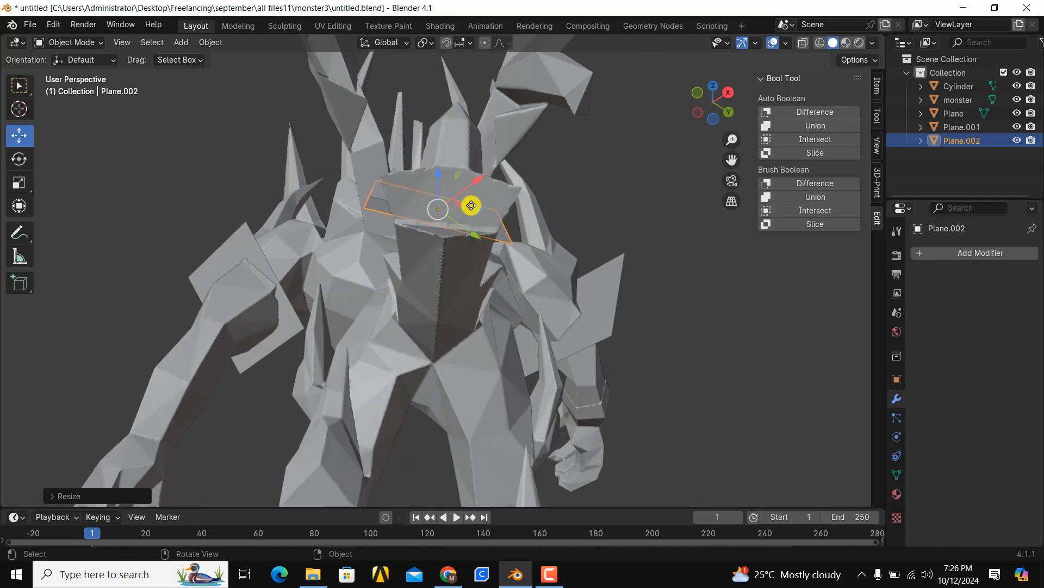
drag(471, 205, 441, 199)
Step: Rotate the wing cutting plane to line up with the gap between the monster's back and the wing roots
middle_drag(474, 250, 464, 210)
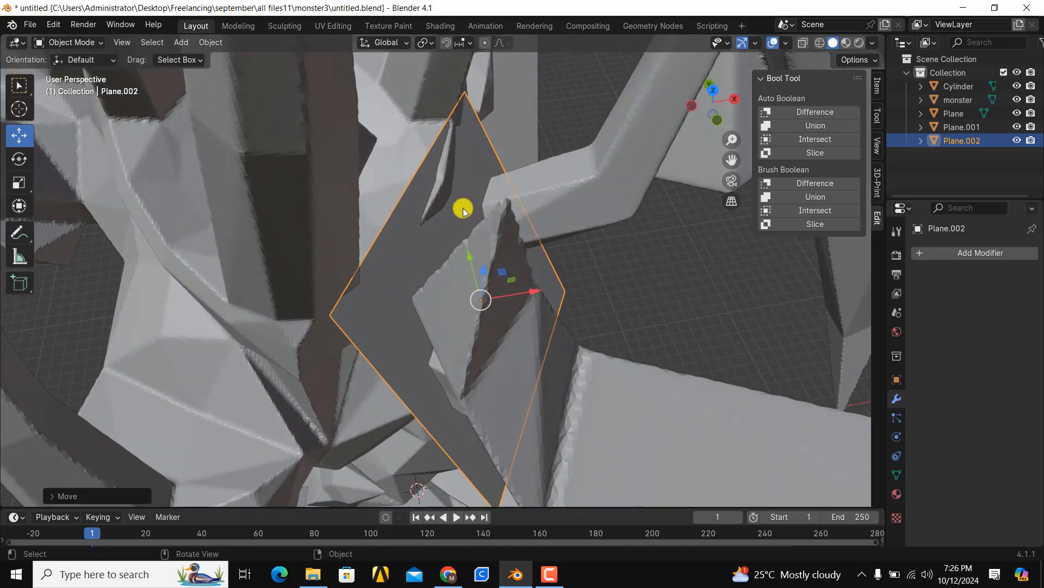
scroll(434, 261, down, 3)
middle_drag(434, 269, 457, 234)
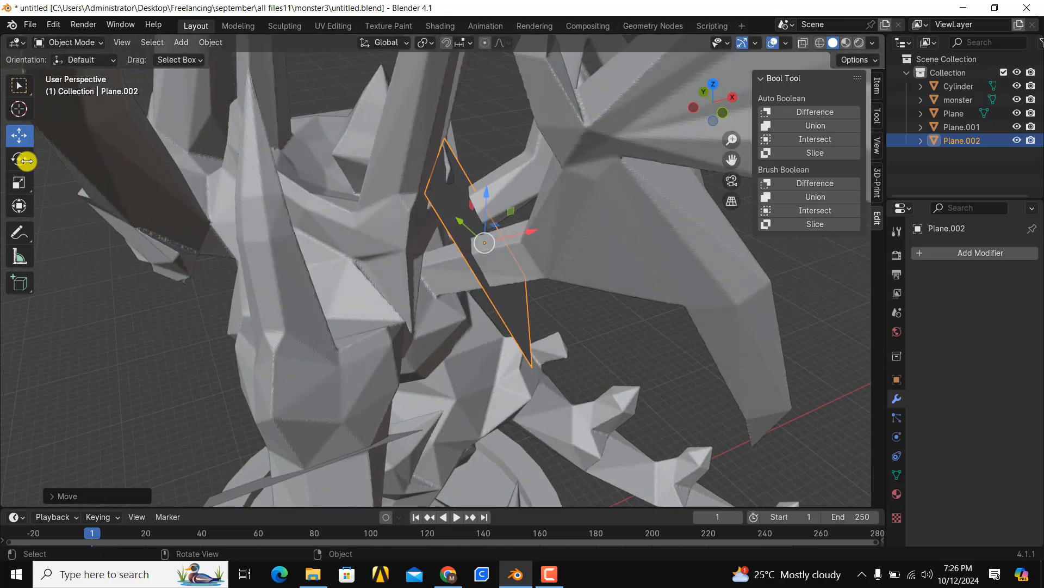
click(20, 160)
drag(500, 204, 524, 202)
Step: Add a Solidify modifier with a very small thickness to the wing cutting plane and apply it
middle_drag(523, 202, 945, 221)
click(963, 253)
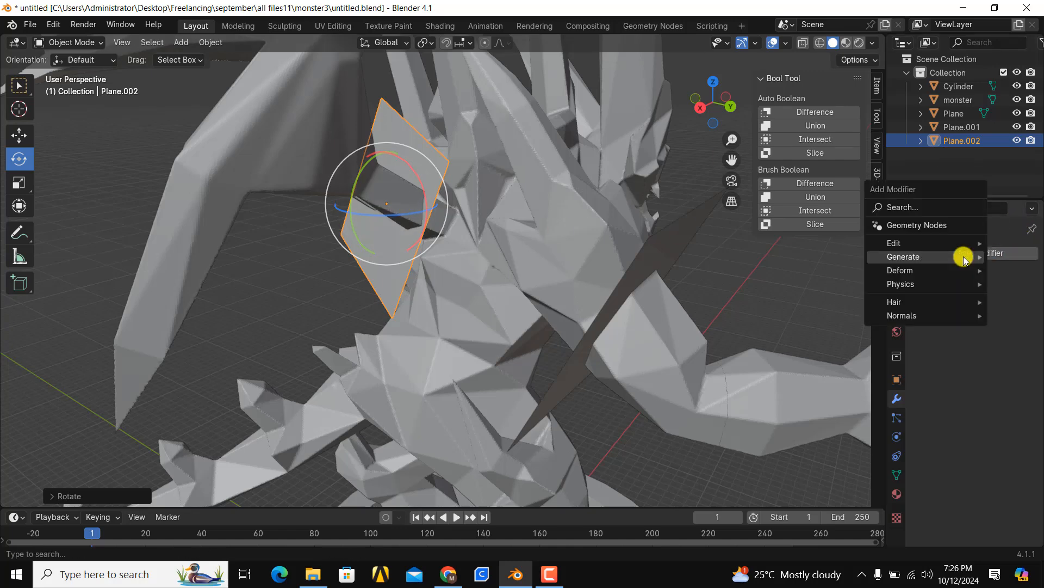
mouse_move(964, 258)
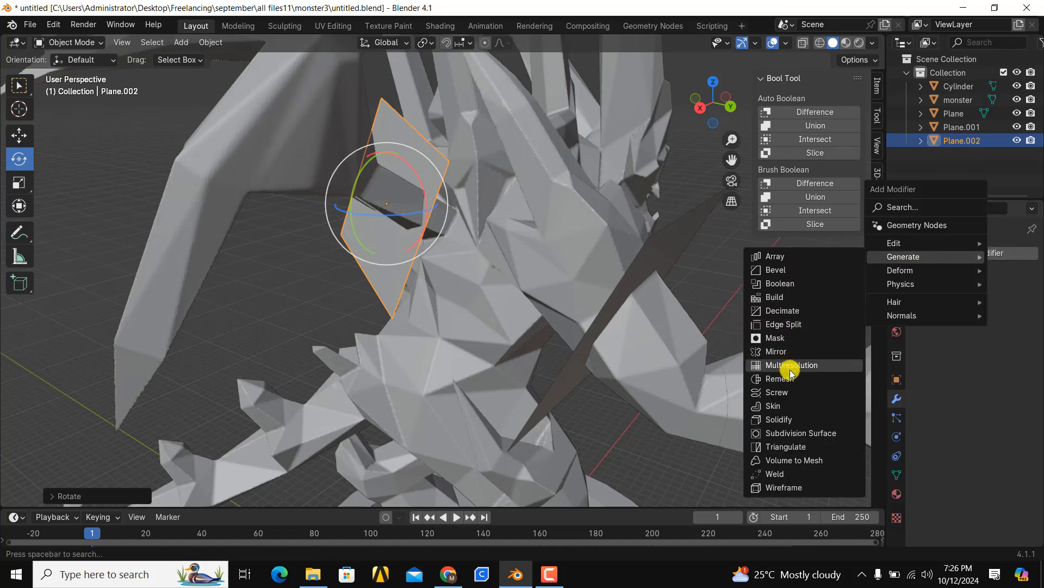
click(787, 419)
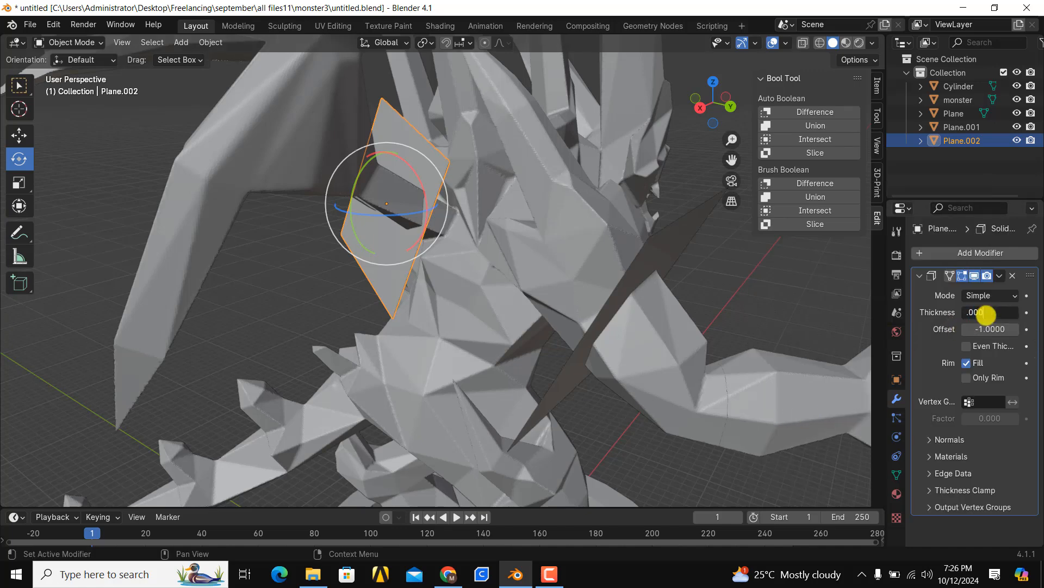
click(1000, 276)
click(925, 288)
Step: Duplicate the wing cutting plane and place the copy beside the monster's head
middle_drag(544, 196, 817, 265)
middle_drag(856, 227, 474, 270)
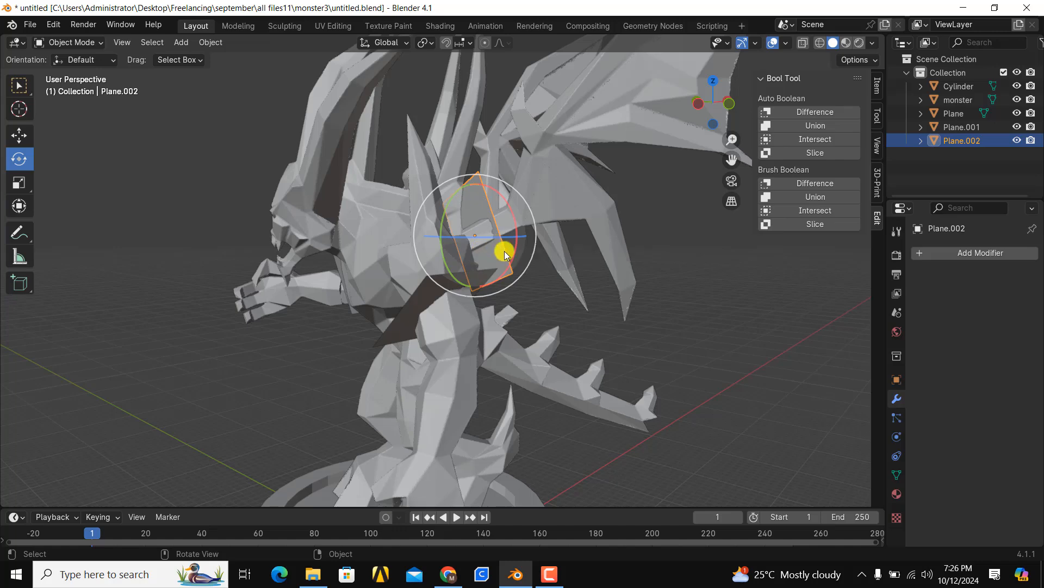
key(shift+d)
click(351, 252)
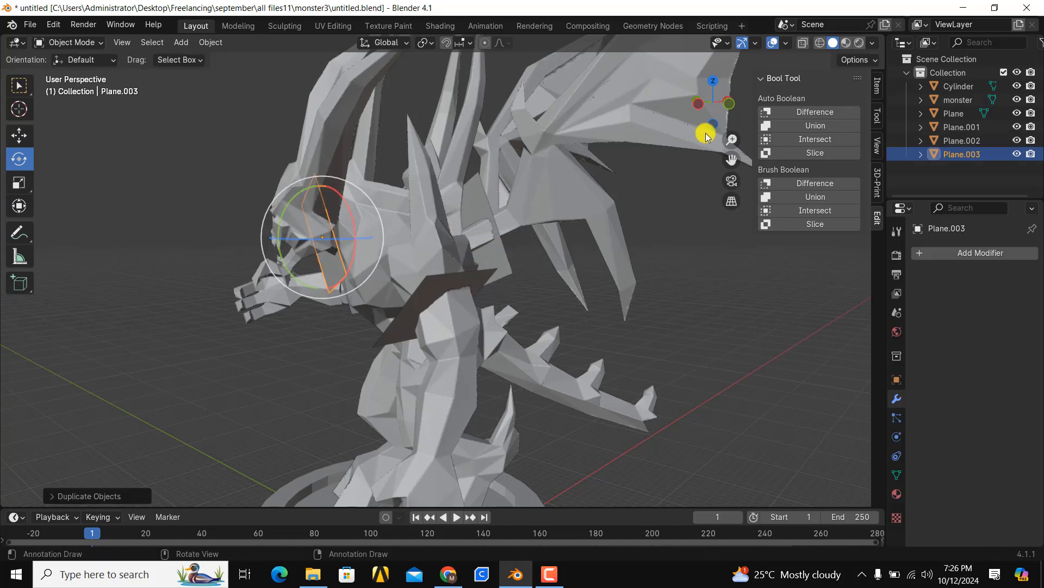
Step: In the back view, move the copied plane up to the monster's head and scale it up slightly
click(729, 104)
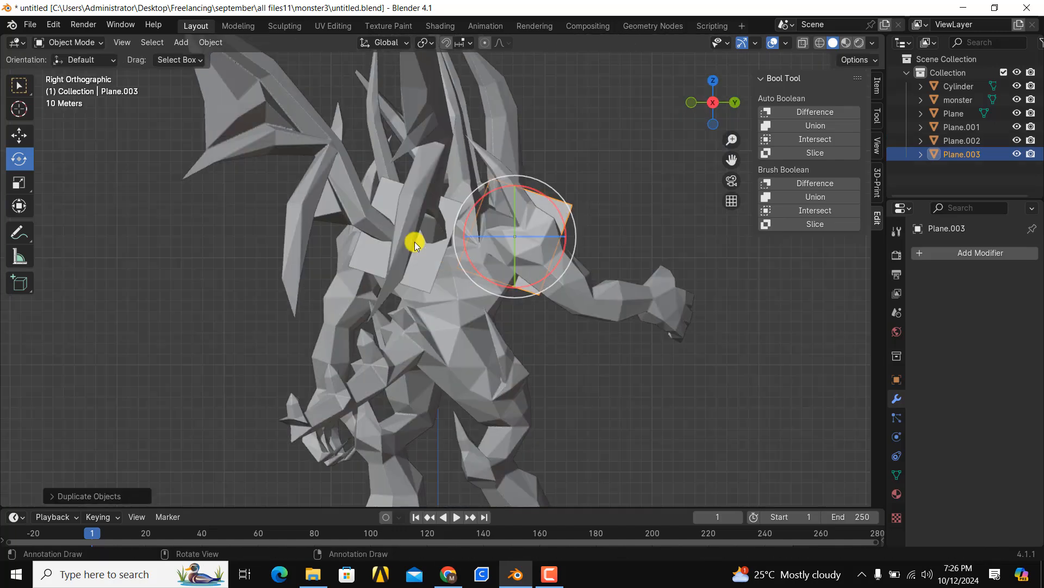
click(738, 104)
scroll(582, 223, up, 4)
click(19, 135)
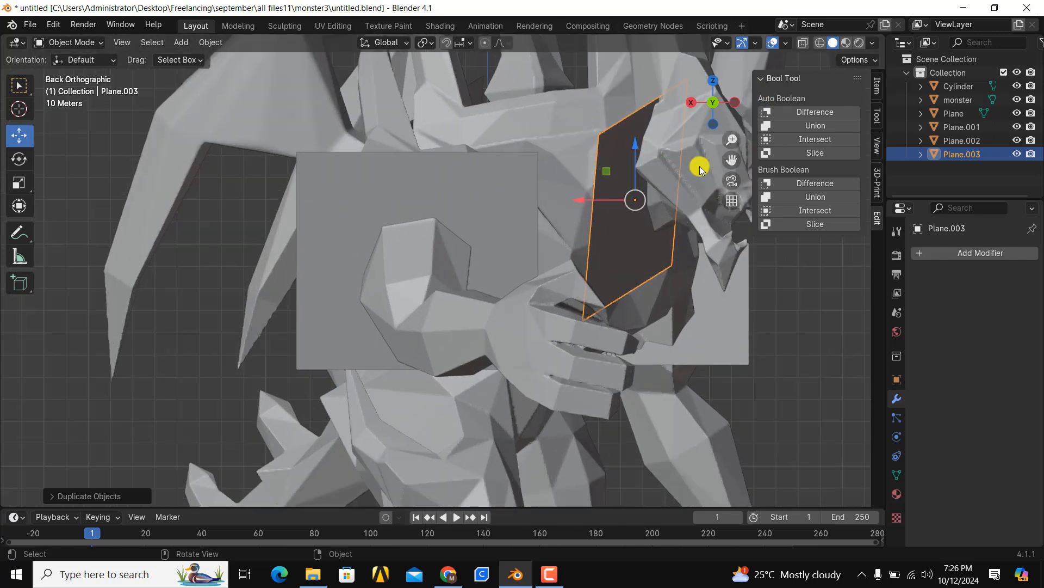
drag(732, 159, 486, 244)
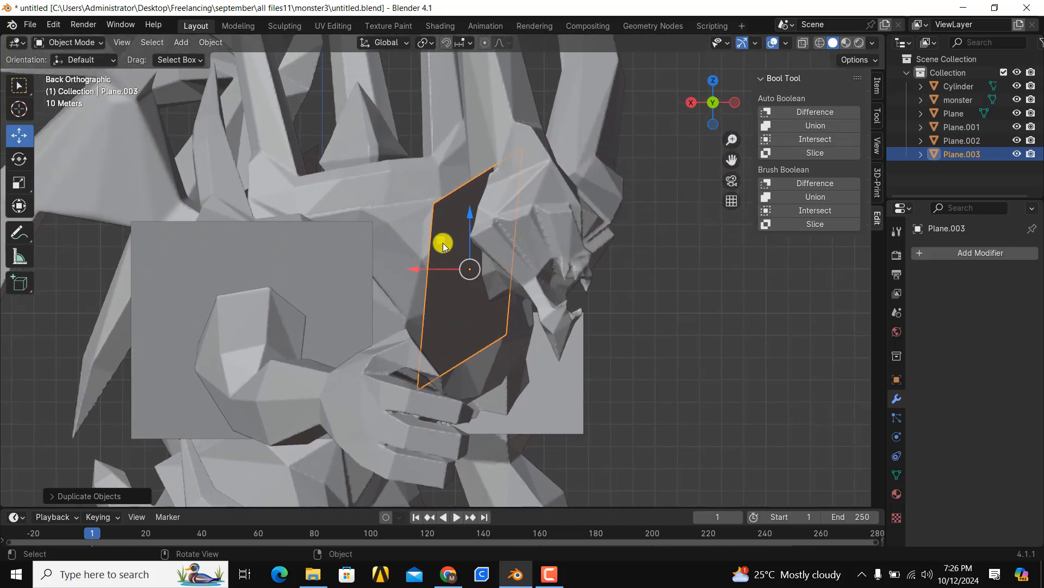
key(g)
key(x)
click(456, 192)
key(s)
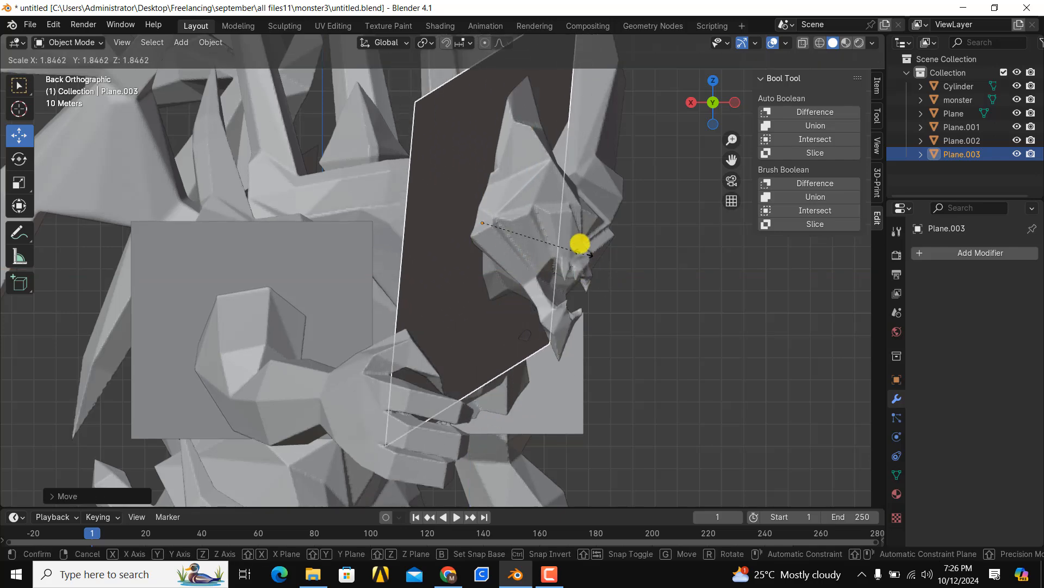
click(582, 185)
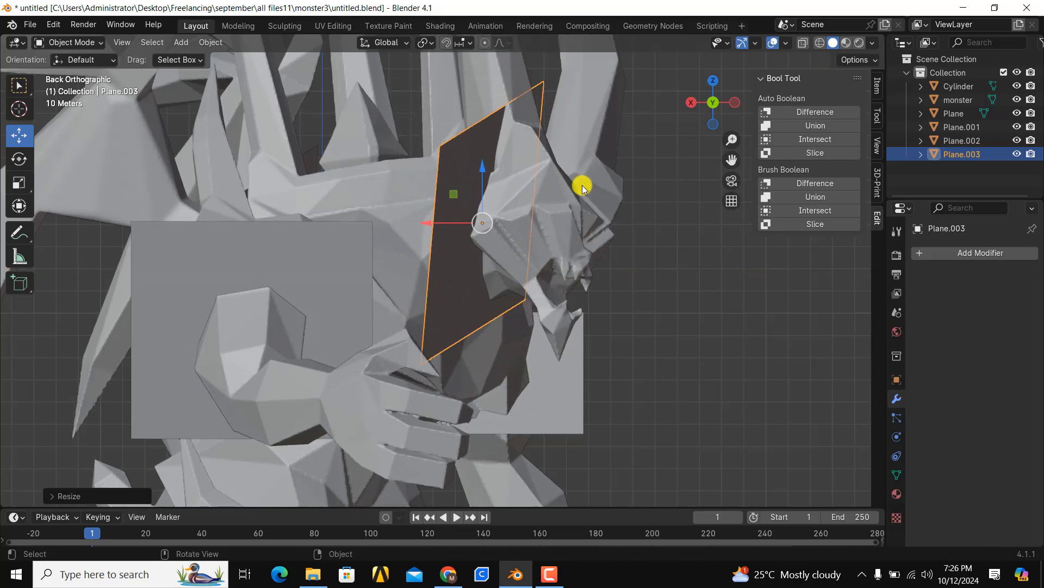
Step: In the front view, rotate the head cutting plane about the Y axis to slant across the neck
click(736, 103)
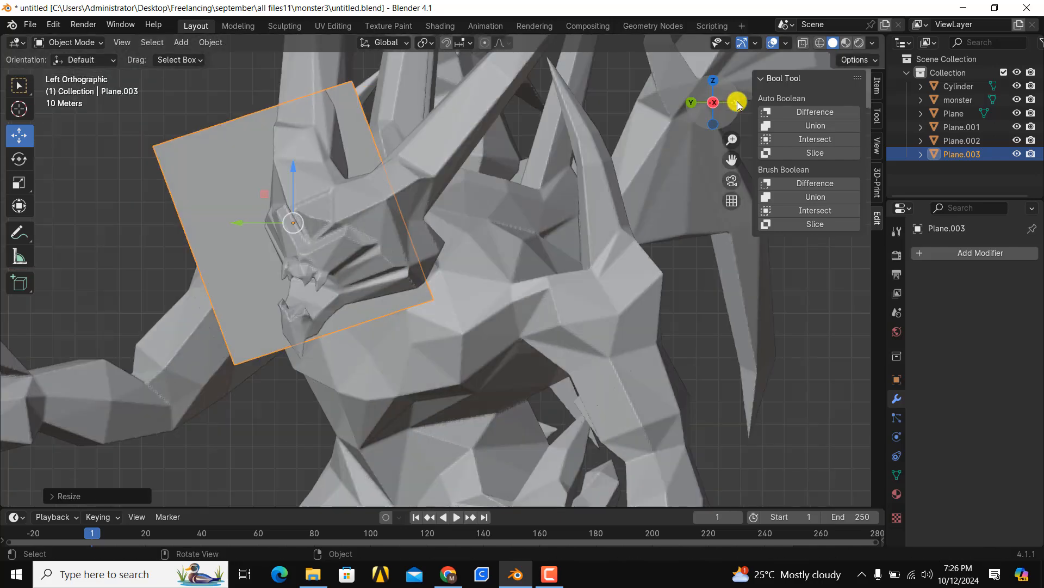
click(707, 85)
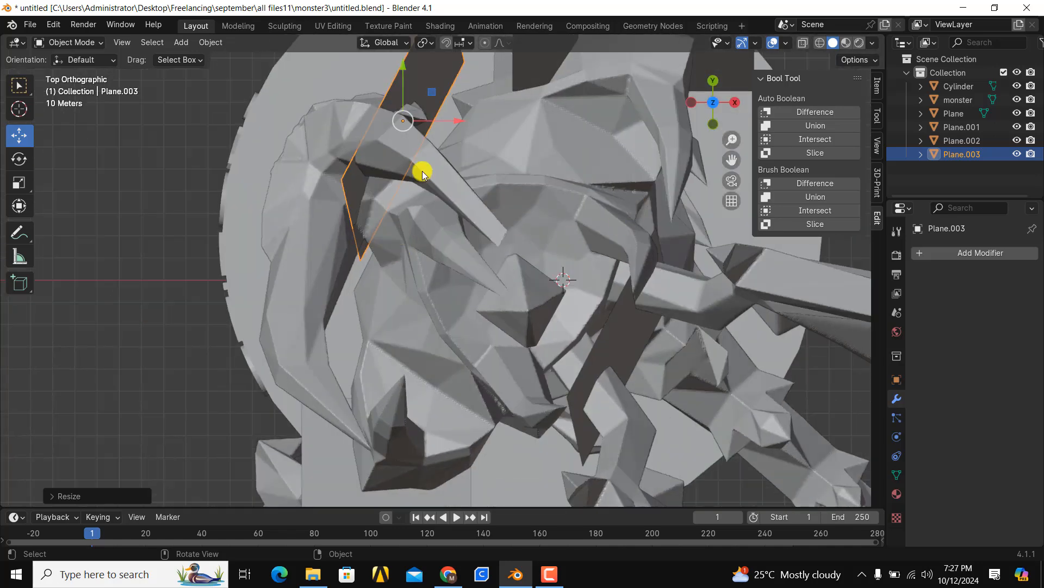
click(713, 125)
click(19, 159)
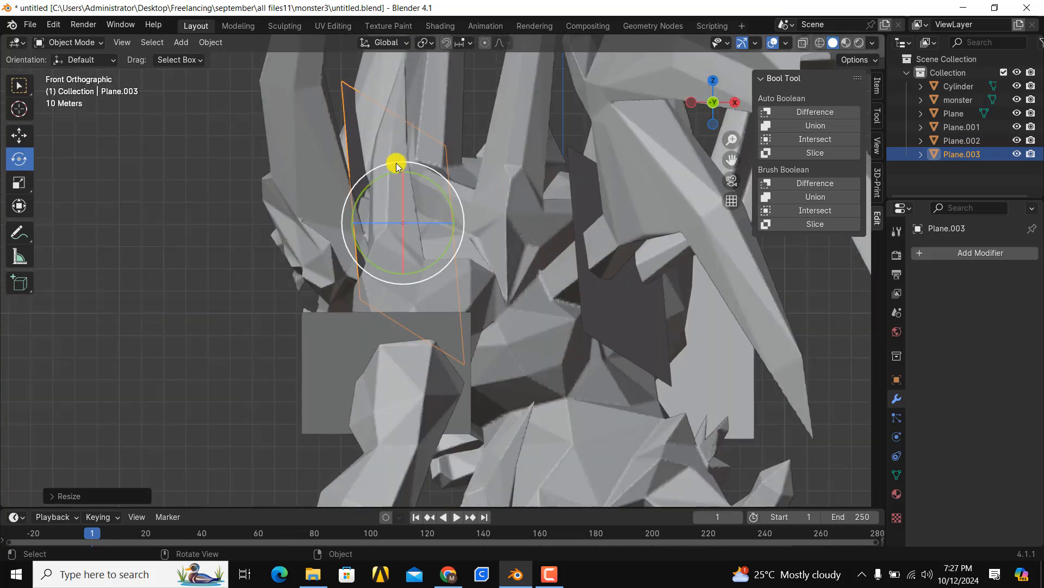
drag(396, 163, 459, 161)
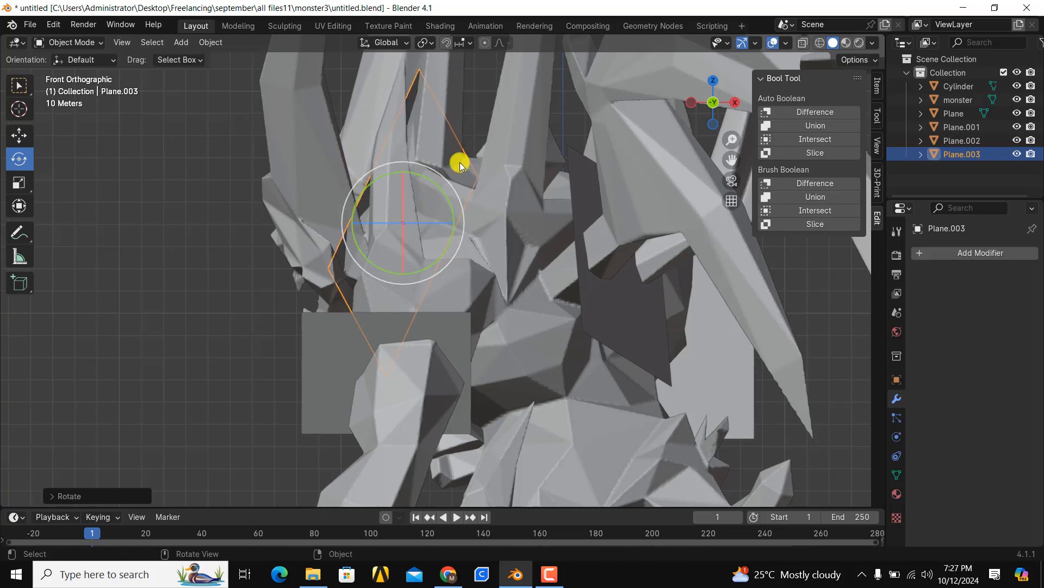
Step: In the top view, move the head cutting plane along Y into the monster's head and neck area
click(707, 82)
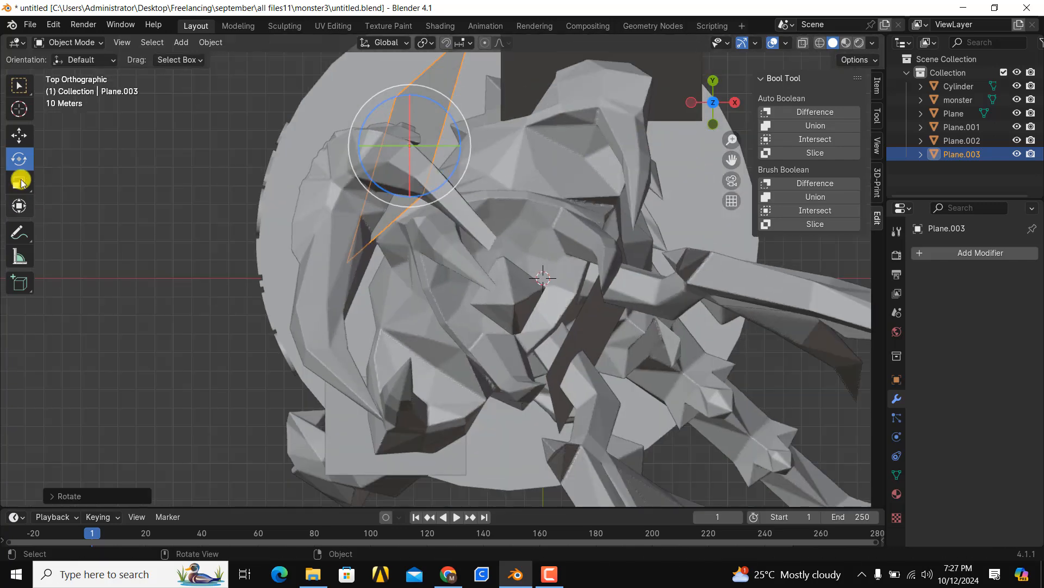
click(15, 131)
drag(437, 125, 426, 191)
middle_drag(426, 191, 376, 166)
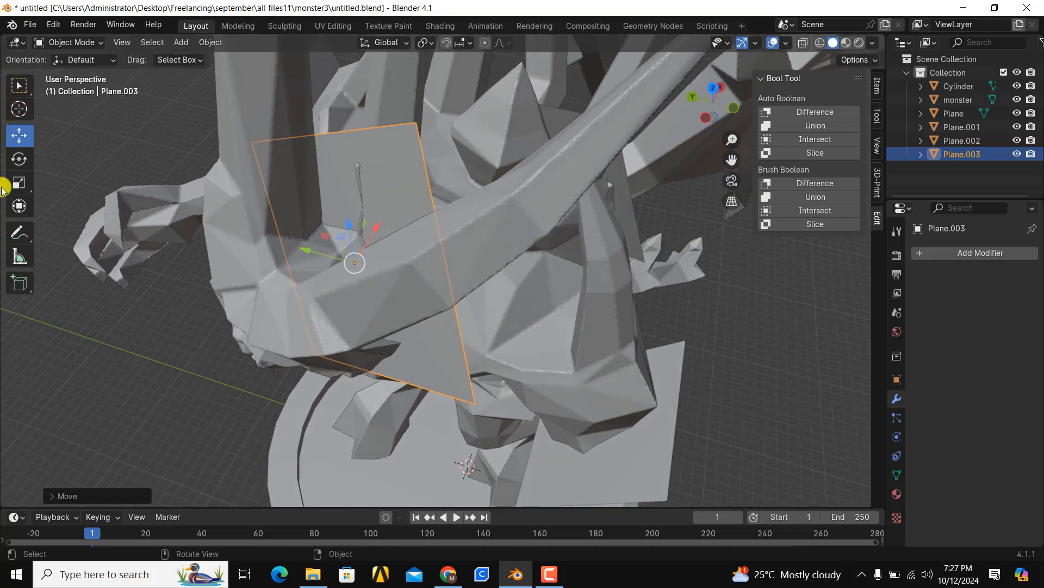
Step: Fine-tune the rotation of the head cutting plane so it passes behind the monster's head
click(21, 159)
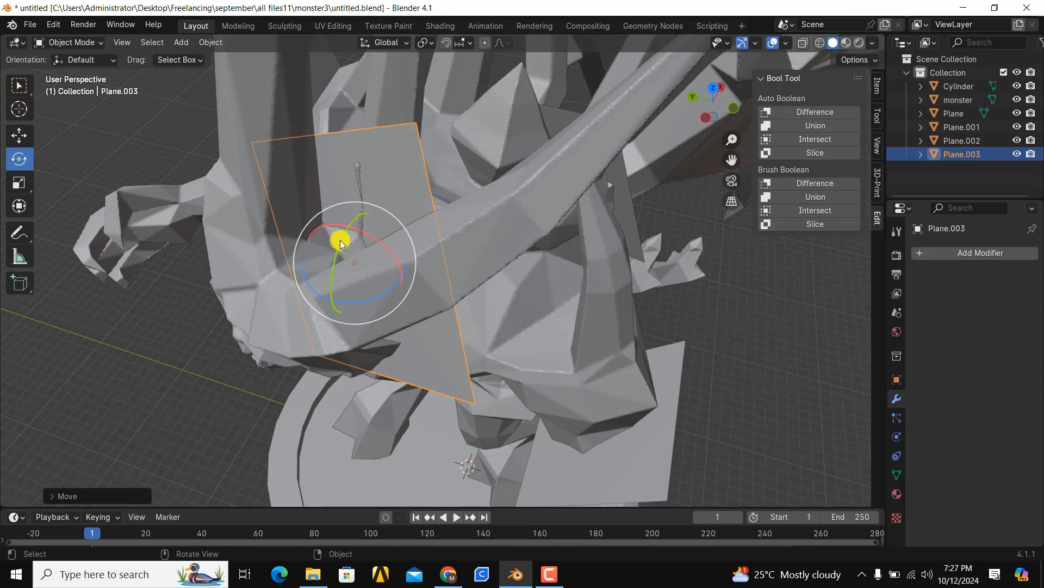
drag(340, 241, 341, 245)
middle_drag(342, 245, 573, 278)
drag(573, 278, 566, 279)
middle_drag(566, 278, 511, 261)
click(19, 135)
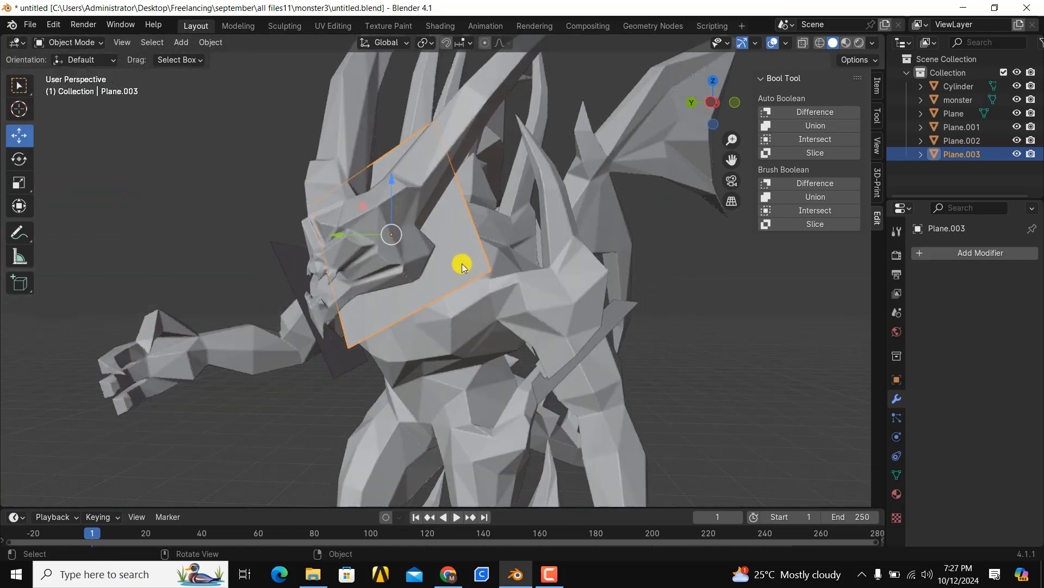
Step: Cut the monster with the neck plane and the plane through its right upper arm using Bool Tool's Auto Boolean Difference
middle_drag(469, 260, 423, 263)
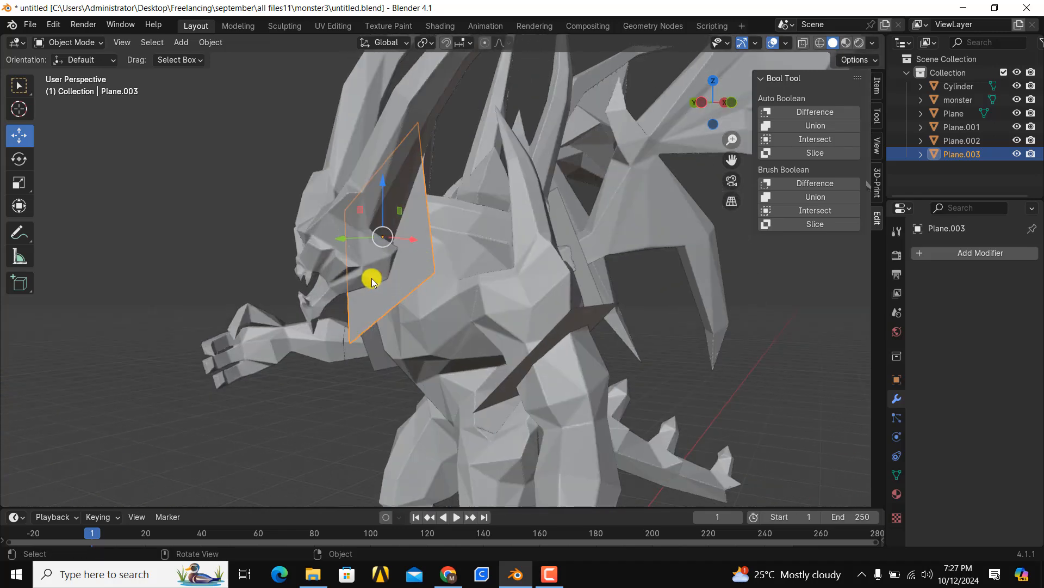
shift+click(331, 237)
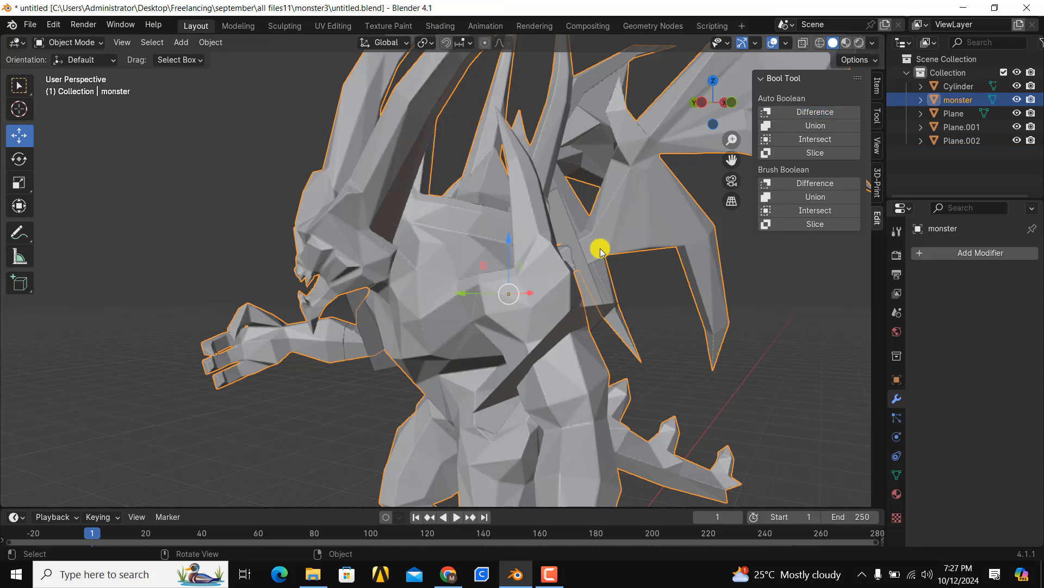
middle_drag(464, 229, 262, 308)
scroll(321, 292, down, 6)
middle_drag(324, 263, 263, 292)
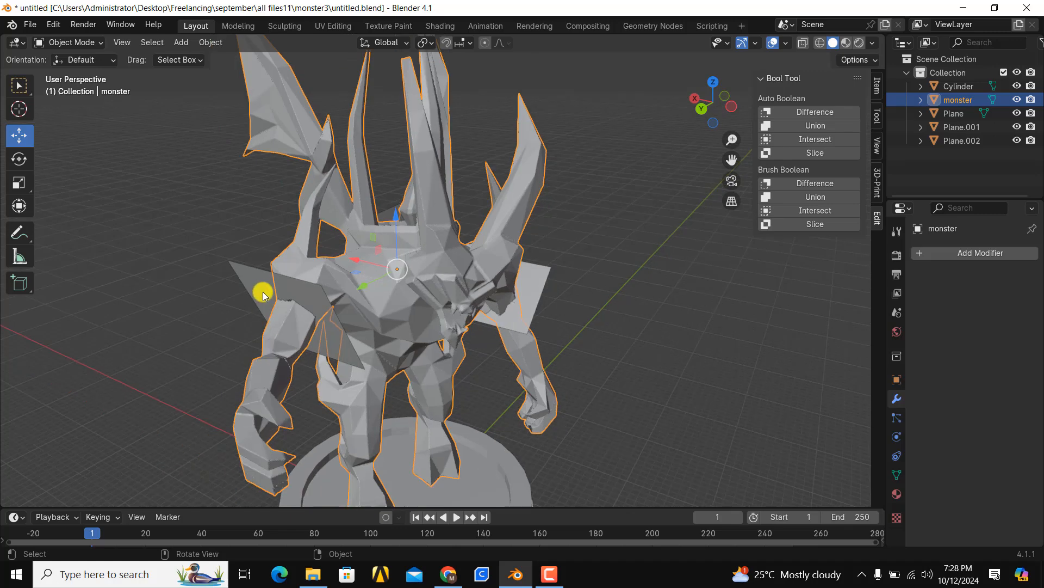
click(263, 292)
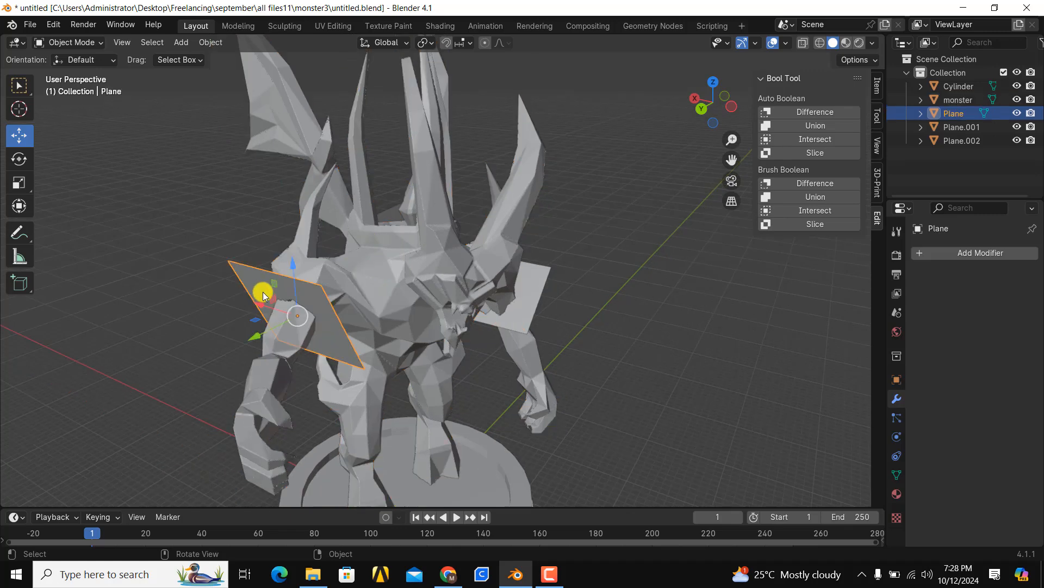
shift+click(287, 354)
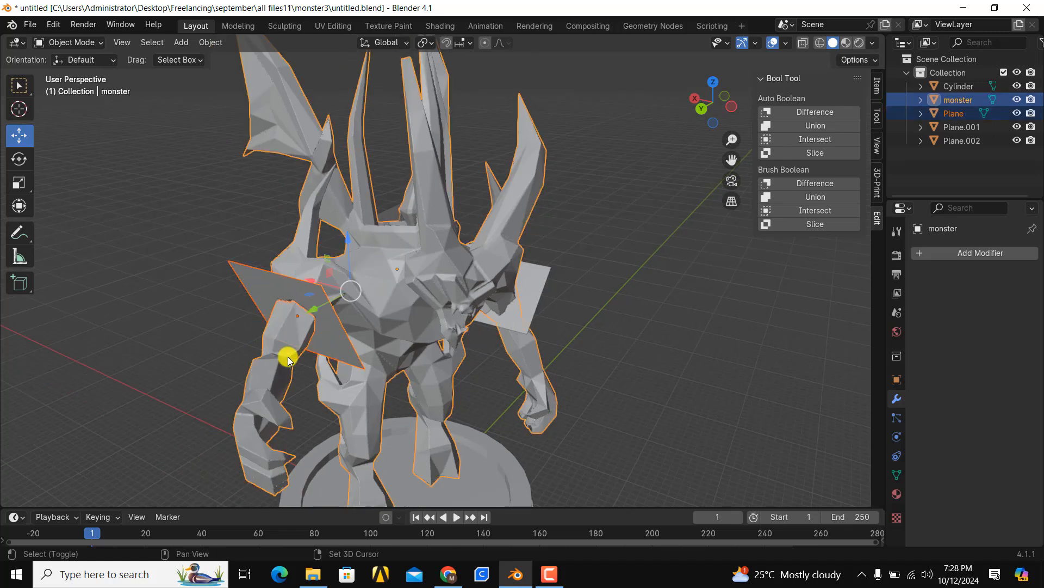
click(831, 112)
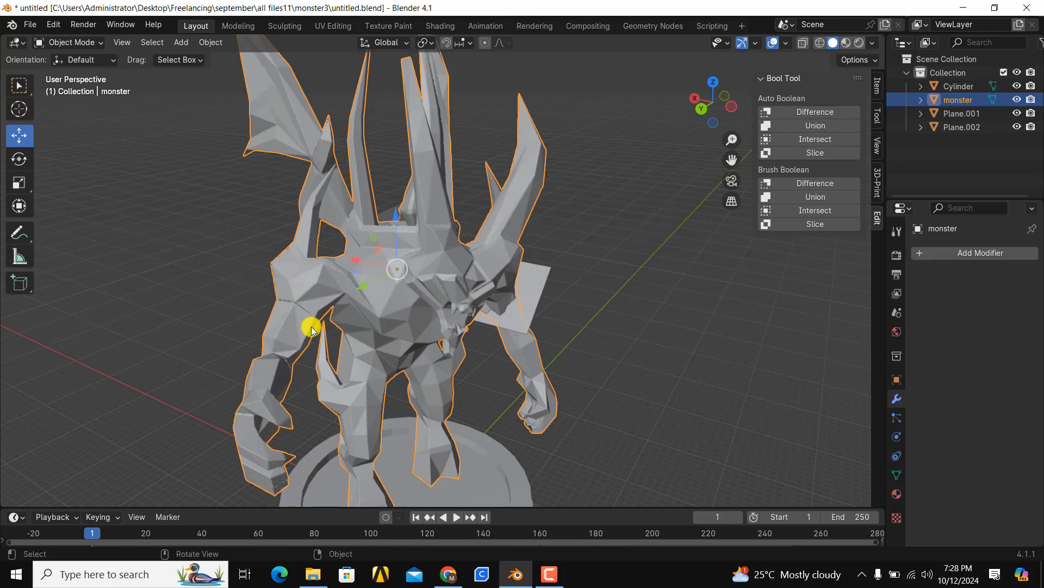
Step: Apply Auto Boolean Difference to the monster with the left-arm plane, and likewise with the plane behind its back through the wings
click(522, 308)
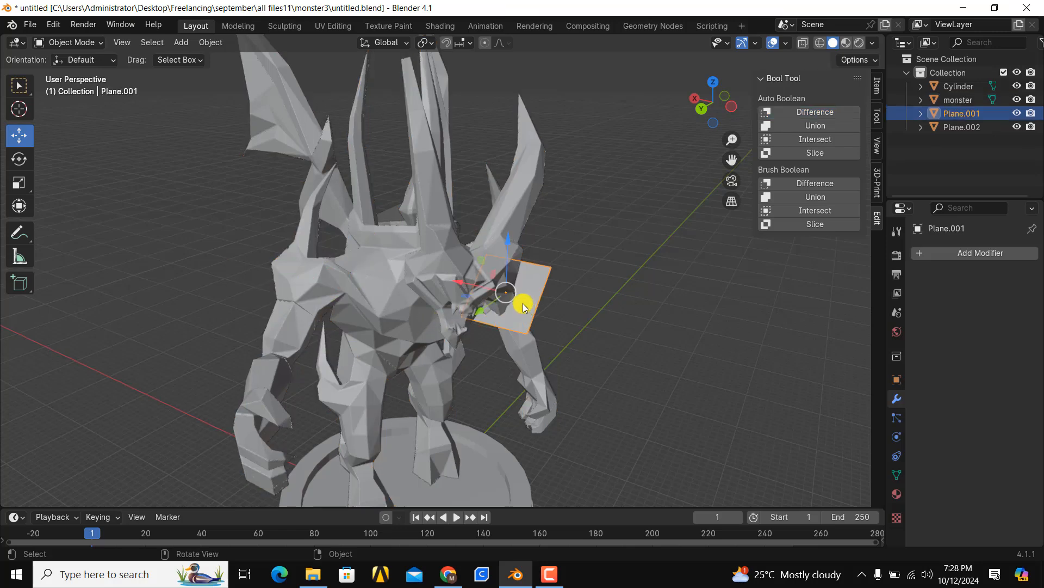
shift+click(490, 251)
click(844, 111)
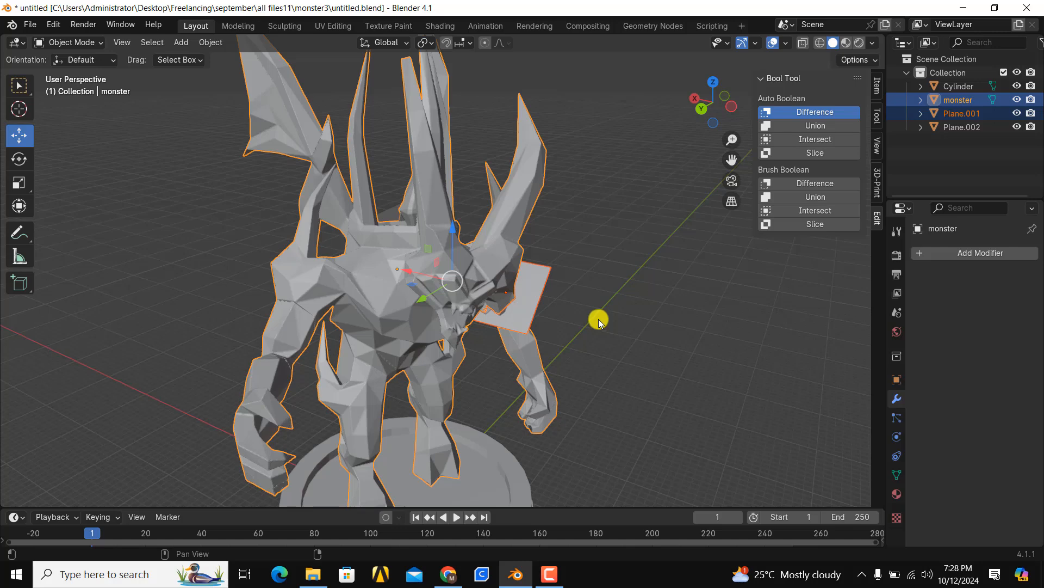
middle_drag(616, 299, 354, 252)
scroll(612, 299, up, 3)
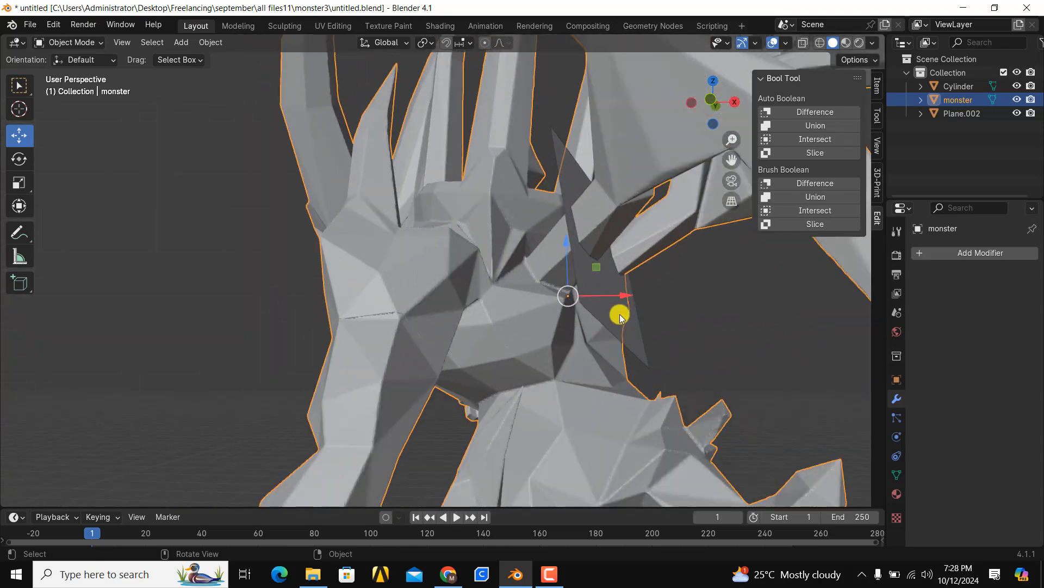
click(619, 316)
shift+click(654, 234)
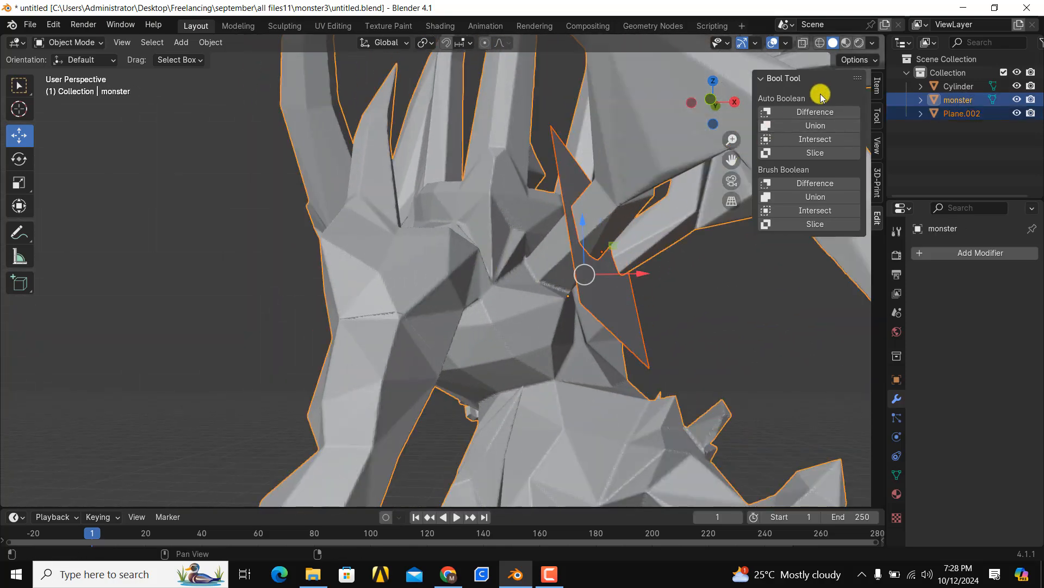
click(803, 112)
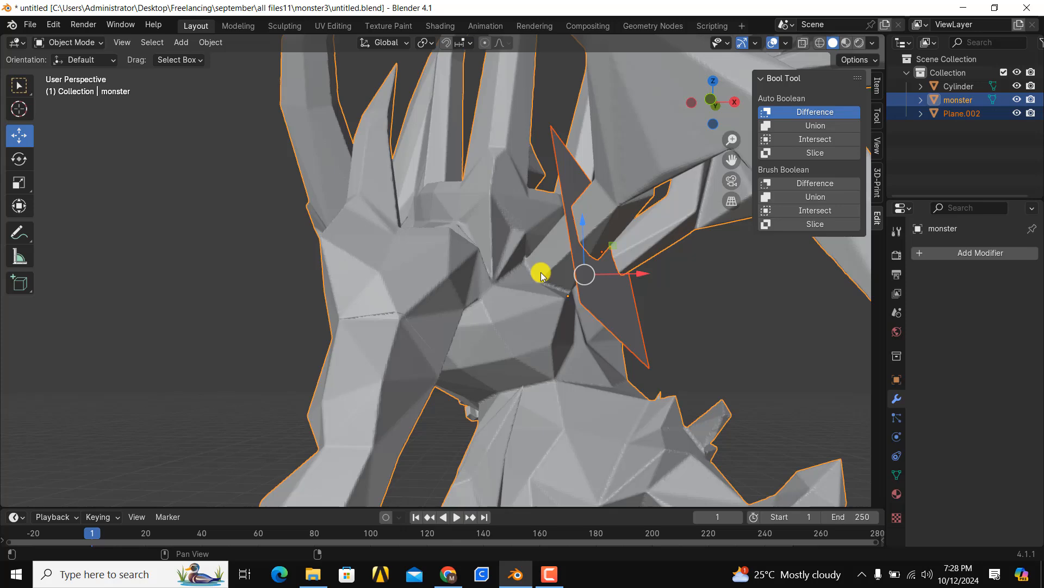
Step: In Edit Mode, select the entire monster mesh, separate it by loose parts, and return to Object Mode
scroll(415, 327, up, 4)
middle_drag(414, 327, 435, 299)
scroll(421, 200, down, 5)
scroll(420, 197, down, 3)
middle_drag(419, 229, 533, 268)
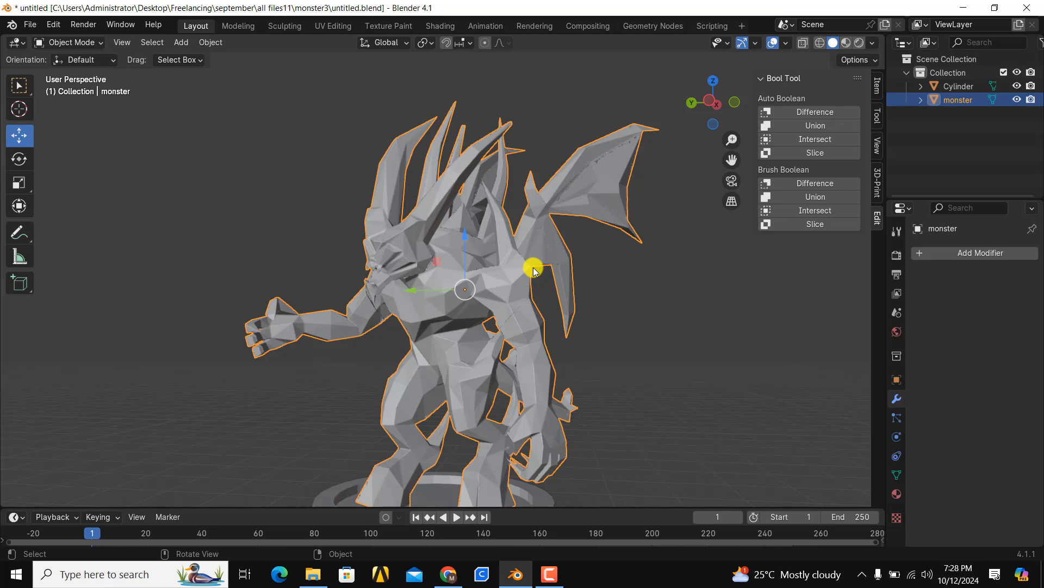
key(Tab)
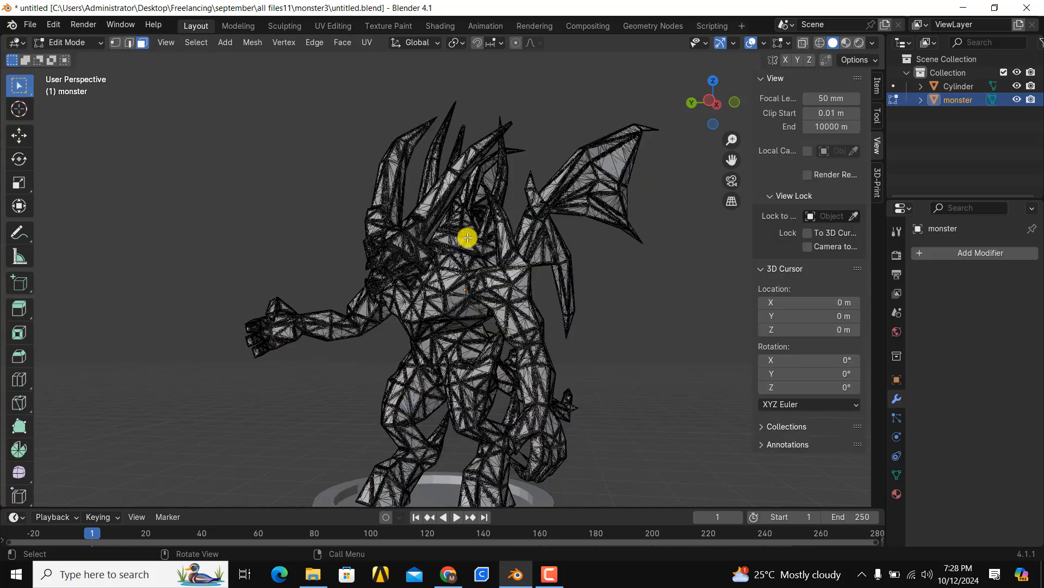
key(a)
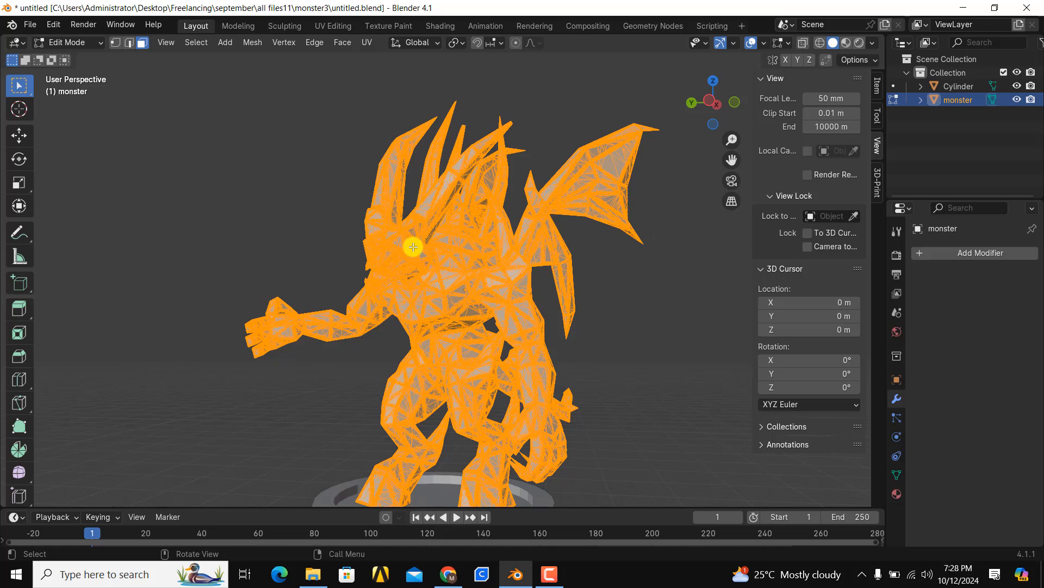
middle_drag(457, 294, 534, 328)
key(p)
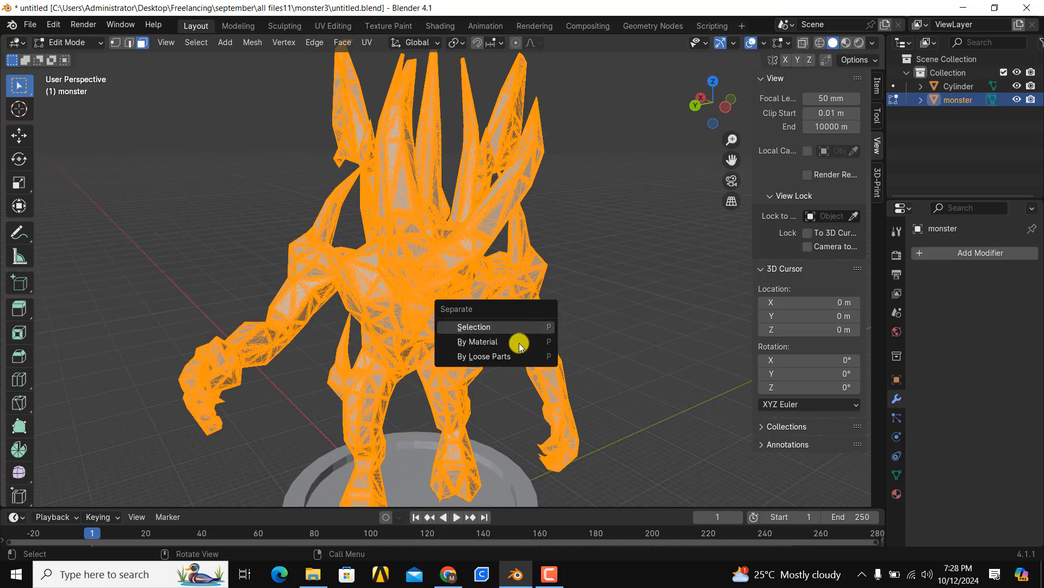
click(492, 358)
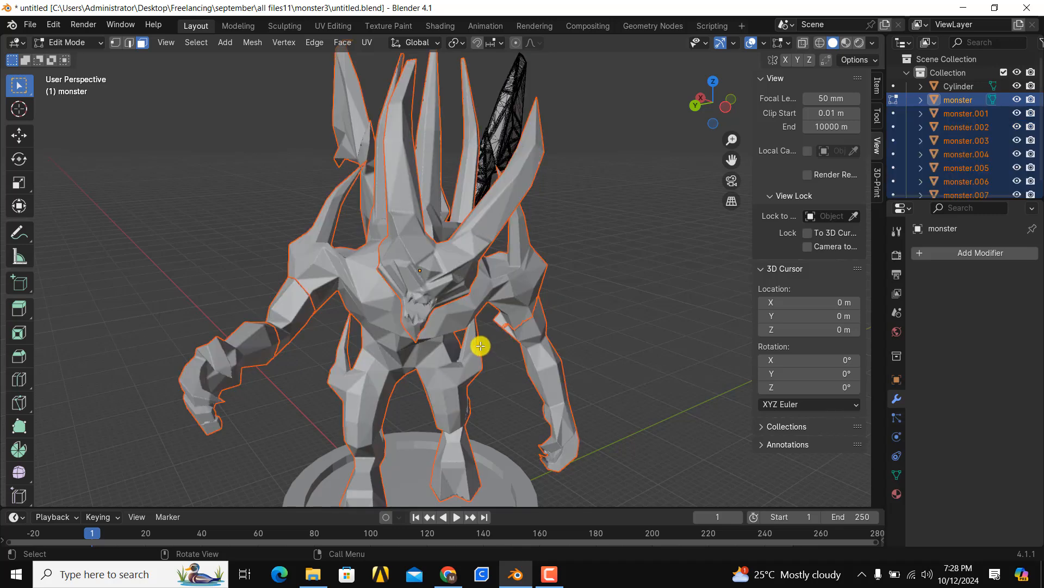
key(Tab)
Step: Move the two separated wings away from the monster's body, one out to each side
scroll(520, 239, down, 4)
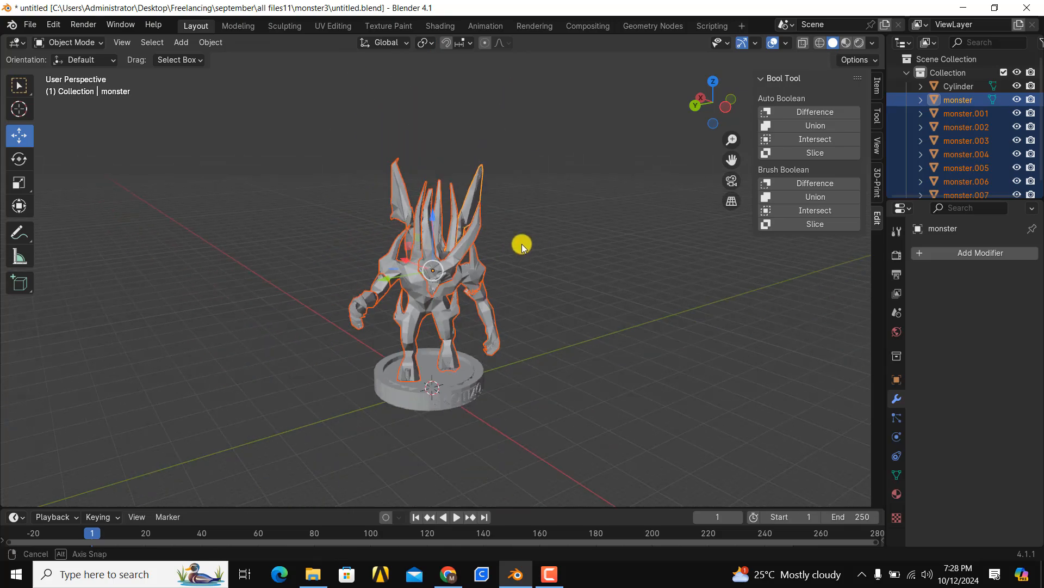
middle_drag(521, 244, 440, 233)
click(514, 247)
middle_drag(526, 275, 391, 311)
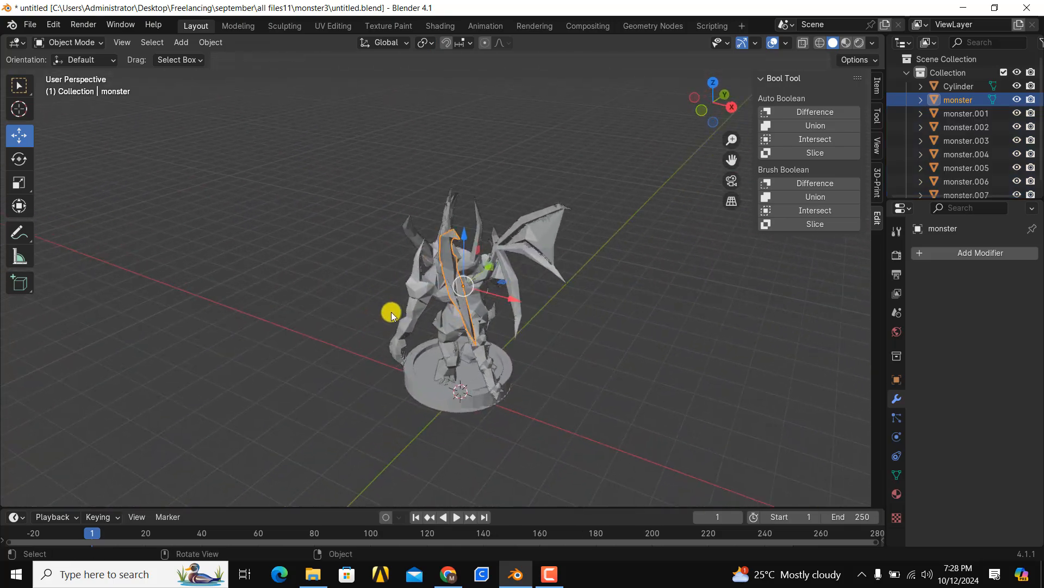
middle_drag(500, 318, 497, 266)
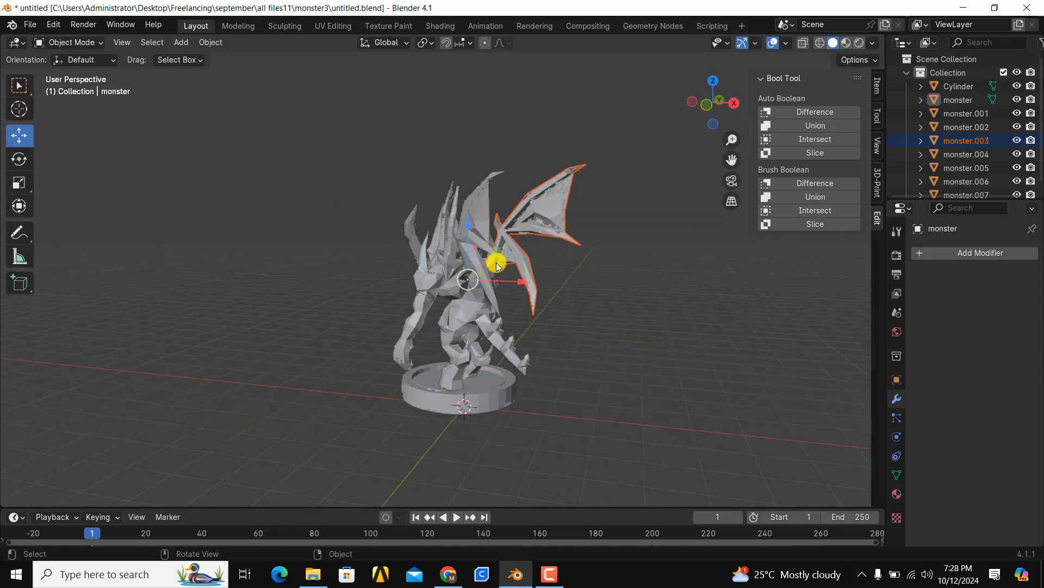
drag(498, 256, 585, 206)
click(497, 269)
middle_drag(497, 269, 449, 253)
drag(475, 249, 344, 245)
Step: Move the monster's separated left arm outward, clear of the shoulder
middle_drag(462, 291, 495, 325)
click(497, 326)
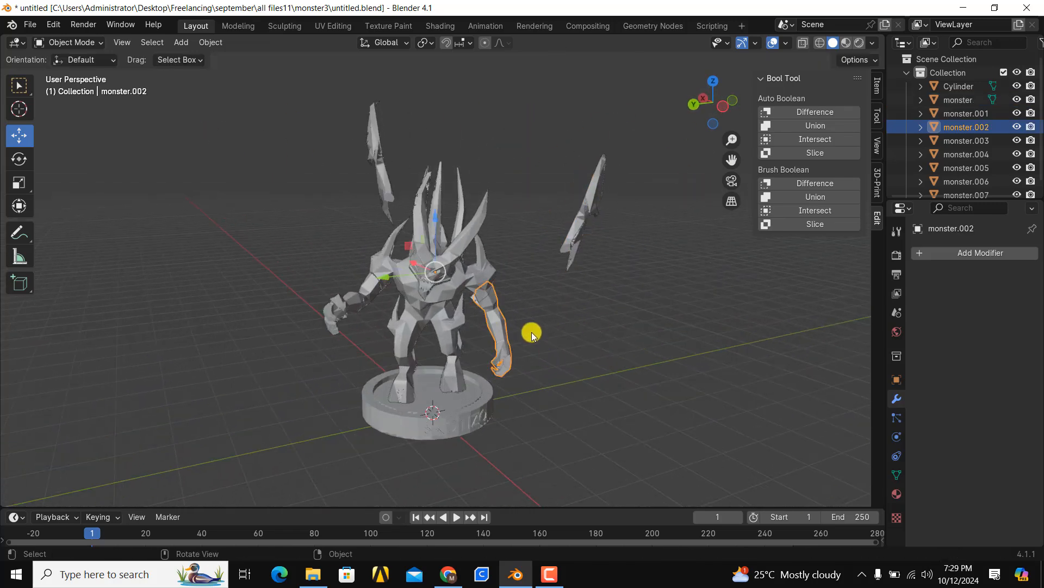
drag(410, 243, 490, 261)
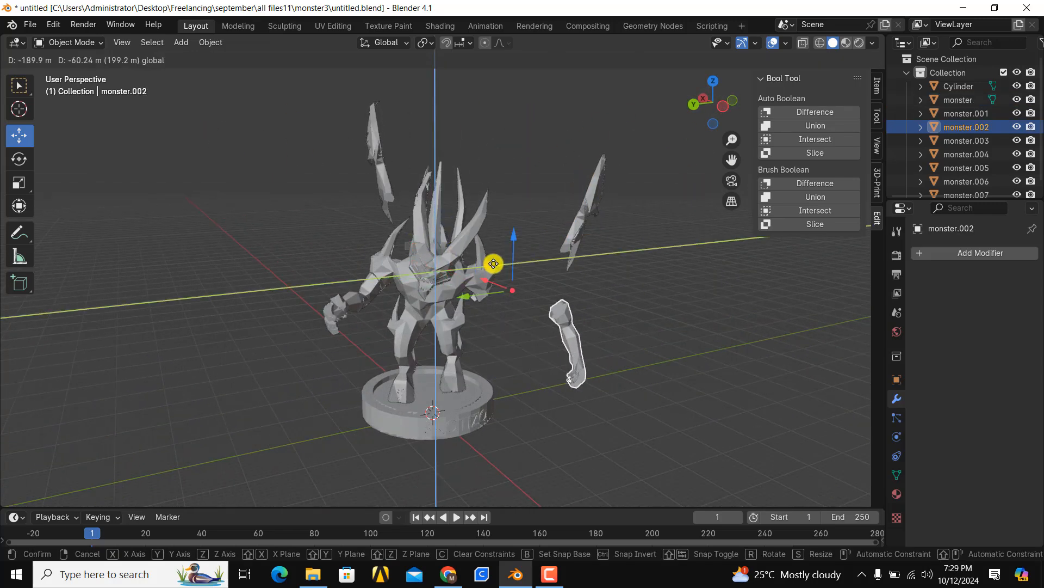
Step: Move the monster's right forearm outward, and place the right upper-arm piece between it and the shoulder
click(356, 301)
drag(406, 246, 333, 245)
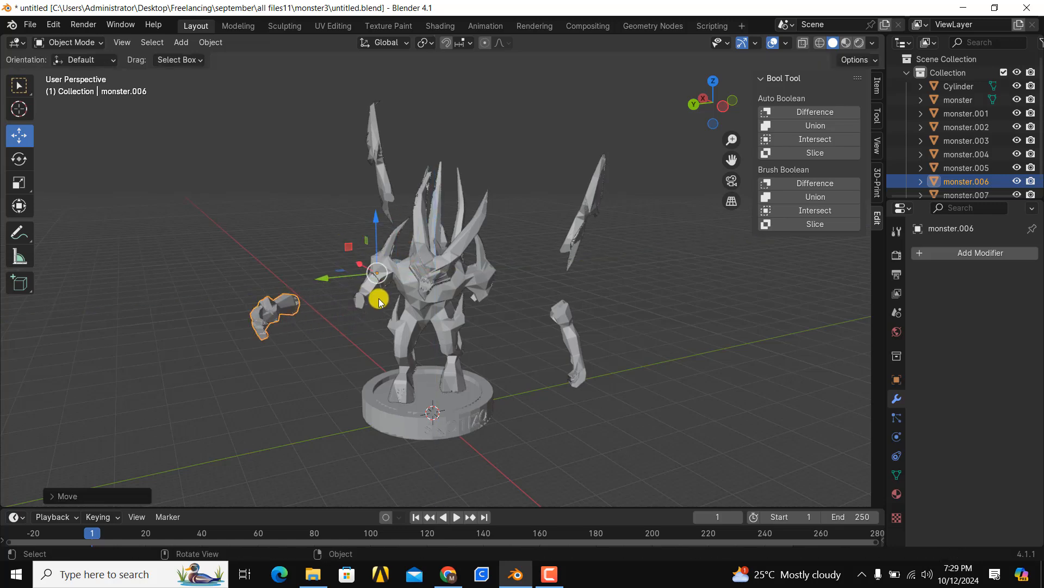
click(382, 284)
drag(401, 251, 265, 300)
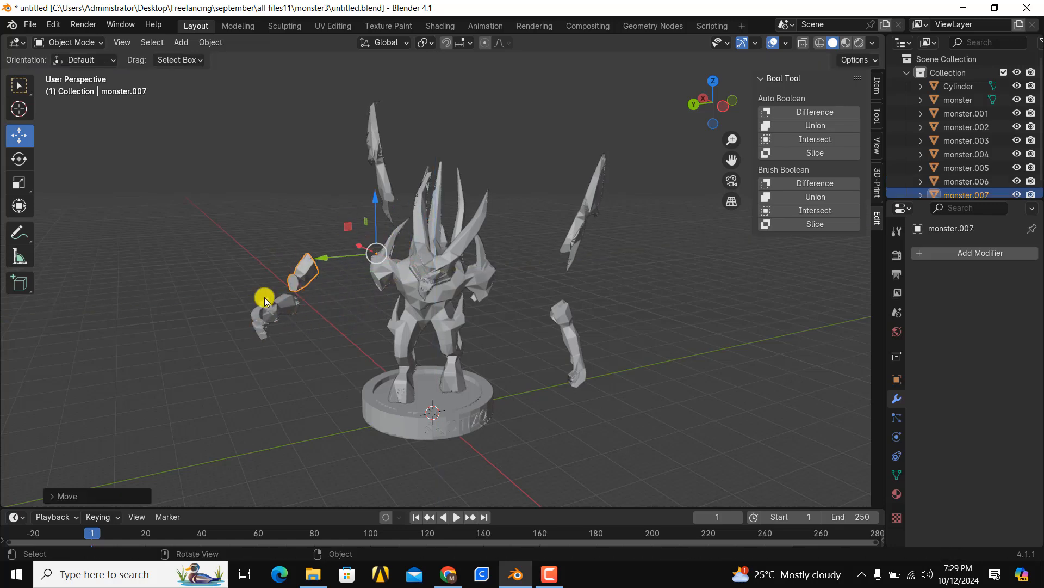
Step: Move the separated head piece up above the monster's body
scroll(299, 309, up, 4)
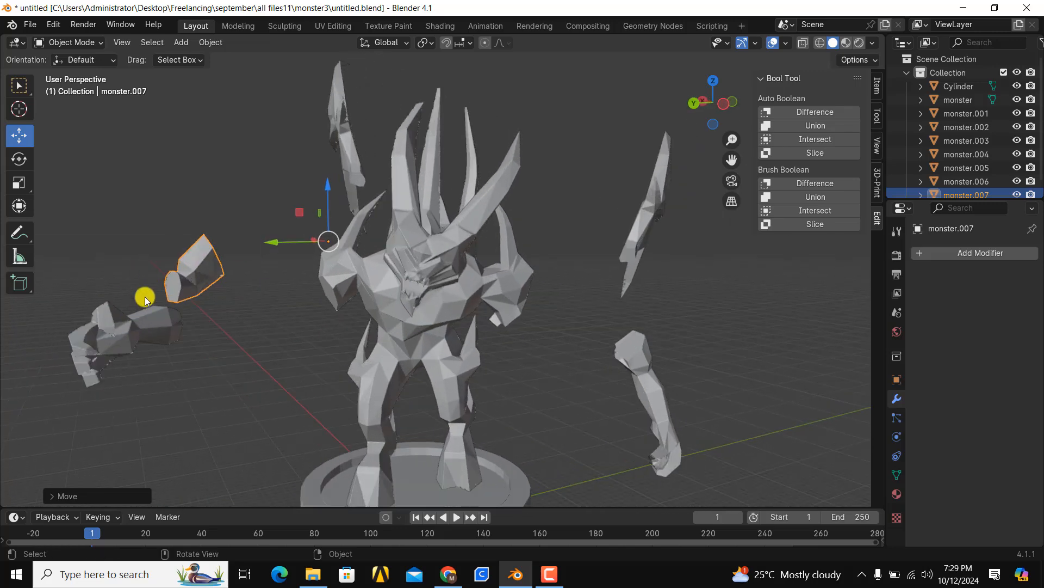
middle_drag(252, 299, 466, 252)
click(487, 240)
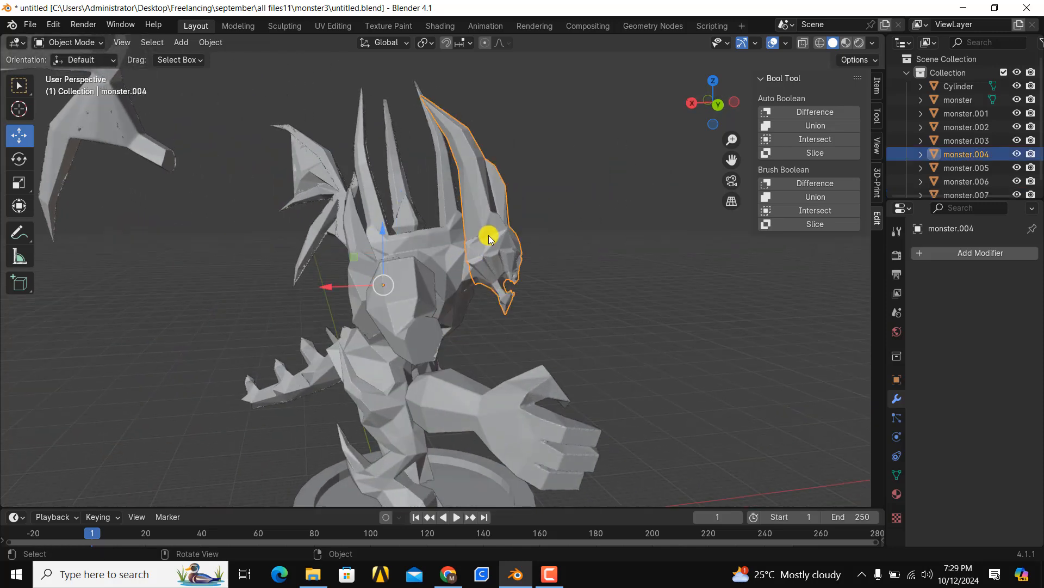
drag(358, 257, 451, 105)
Step: In the left orthographic view, move the wing overlapping the head out to the side above the right arm pieces
scroll(488, 223, down, 4)
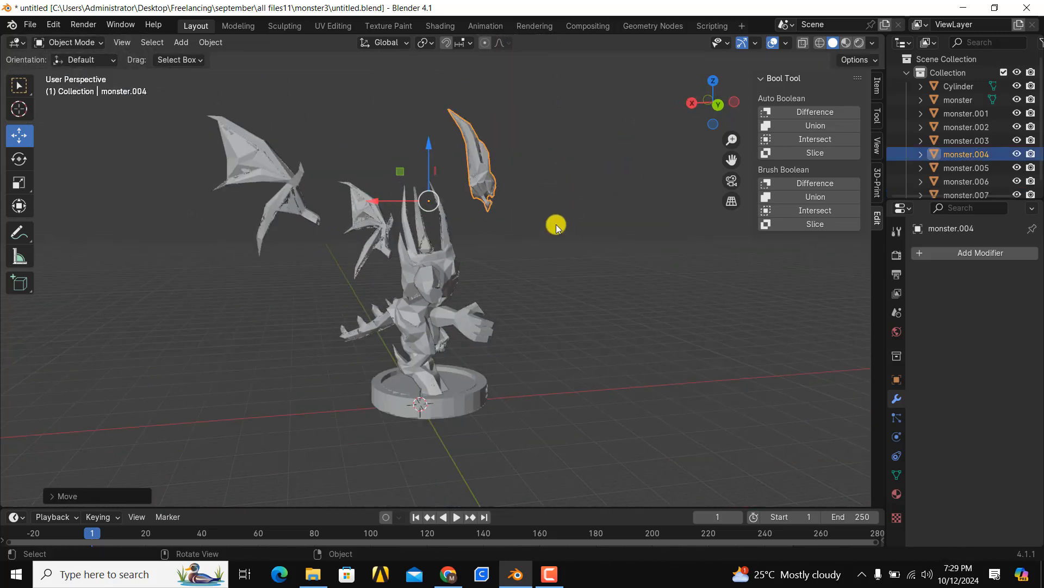
middle_drag(490, 225, 388, 199)
click(718, 99)
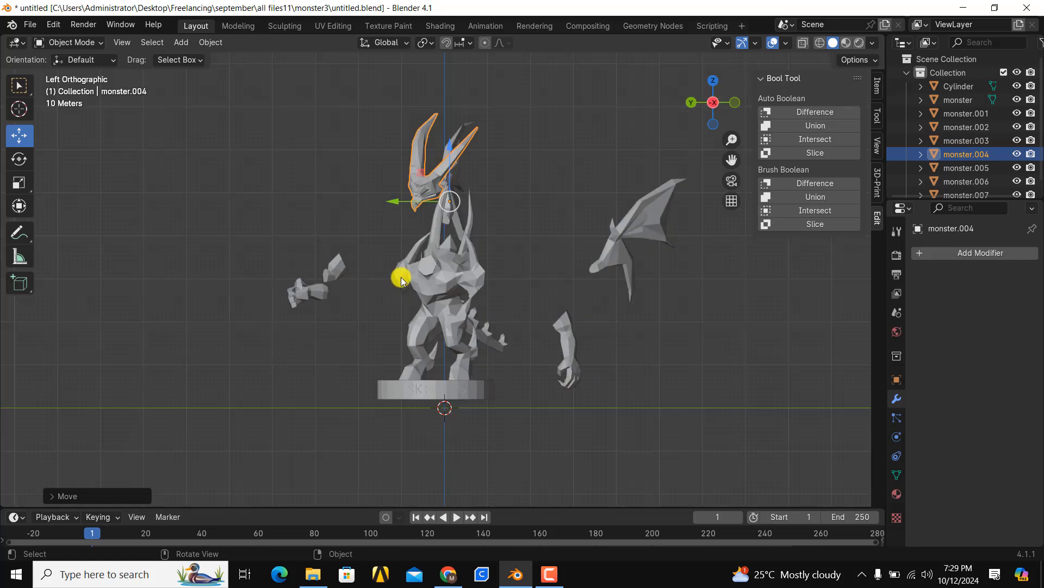
click(455, 140)
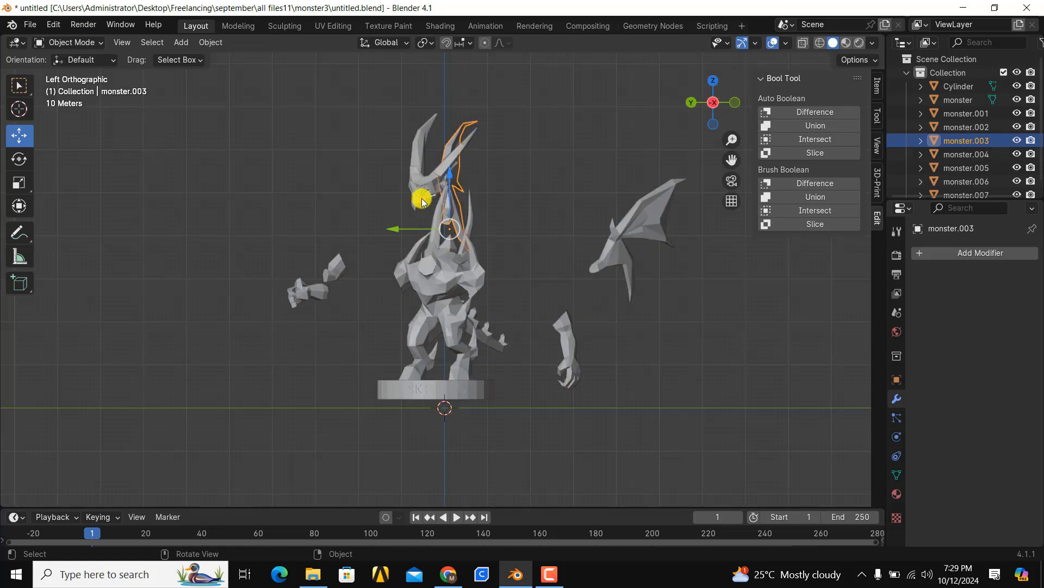
drag(421, 199, 362, 237)
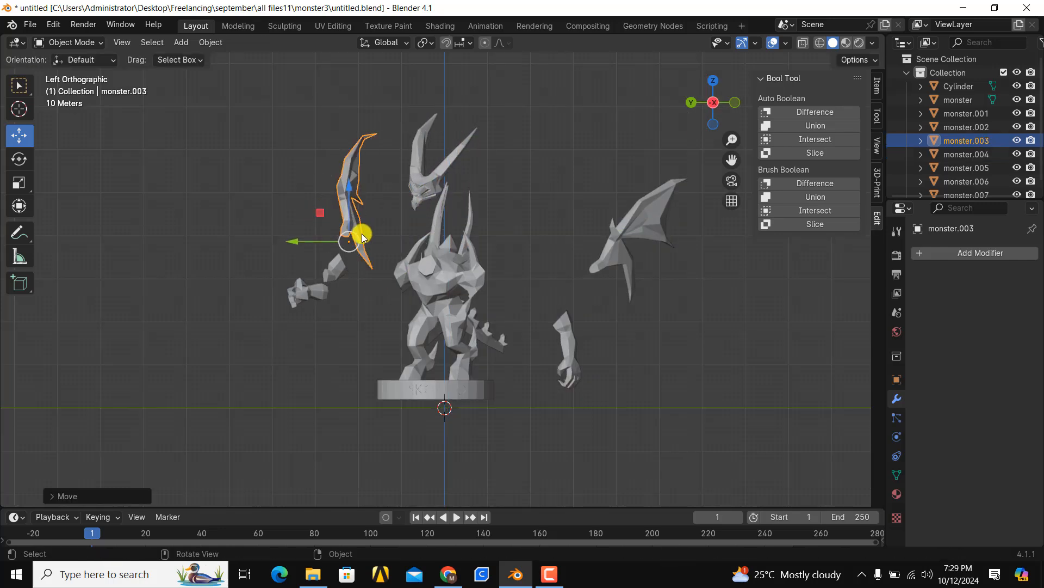
Step: Bring the other wing and the left arm closer to the body to even out the exploded layout
click(609, 265)
drag(547, 249, 470, 215)
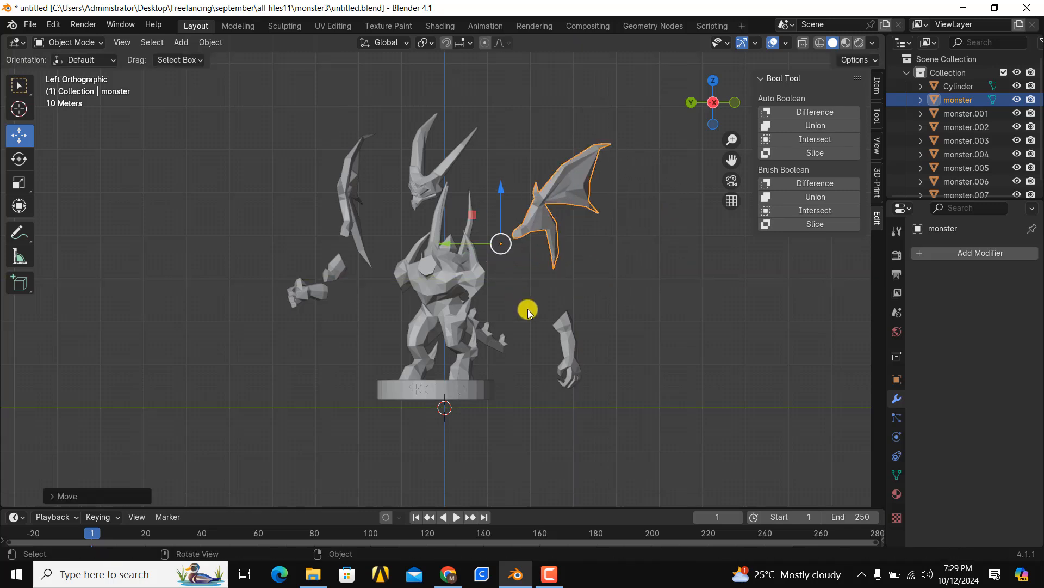
click(564, 341)
drag(507, 277, 477, 245)
drag(732, 160, 717, 181)
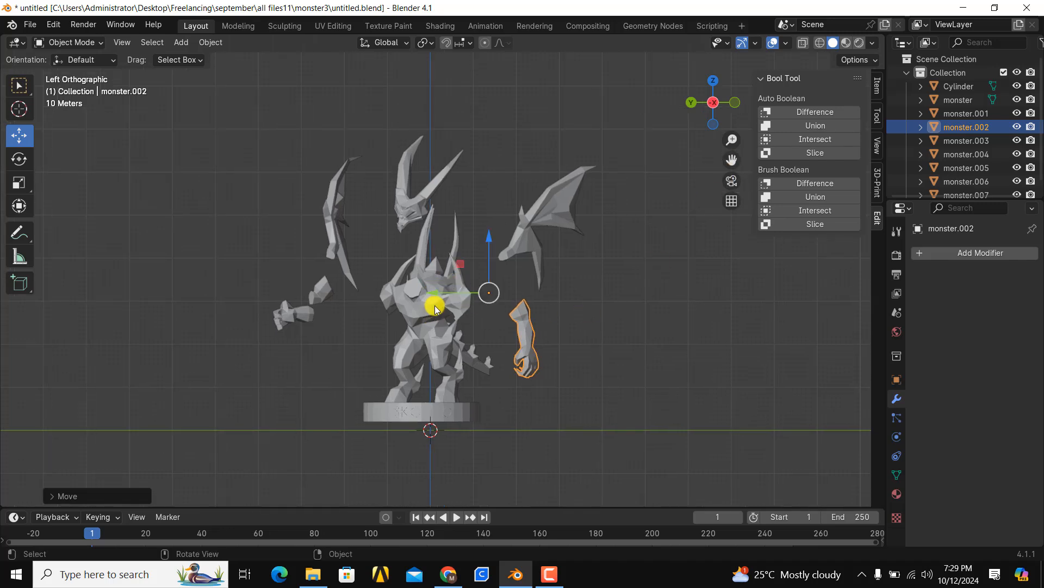
scroll(329, 329, up, 2)
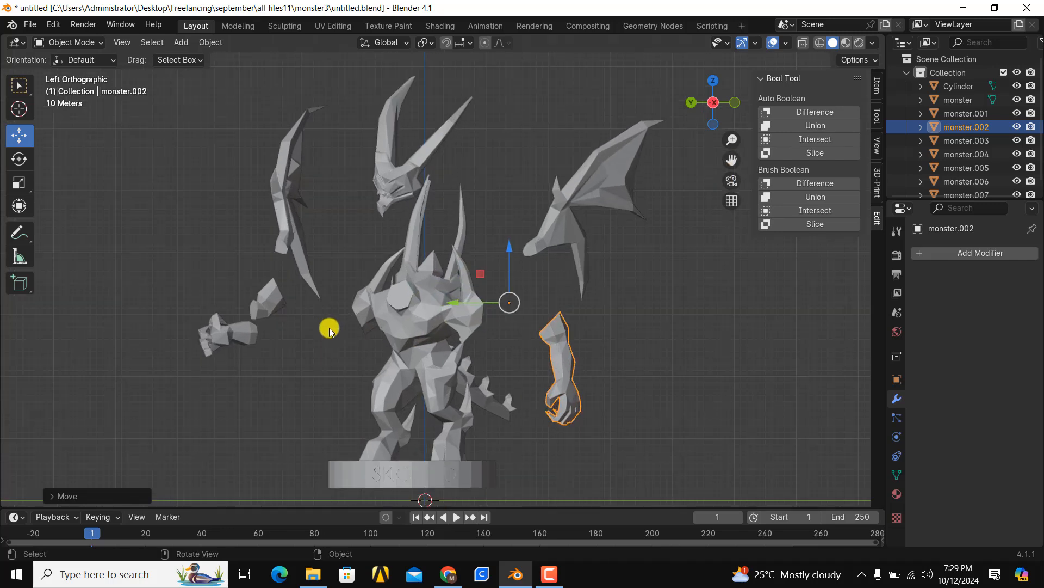